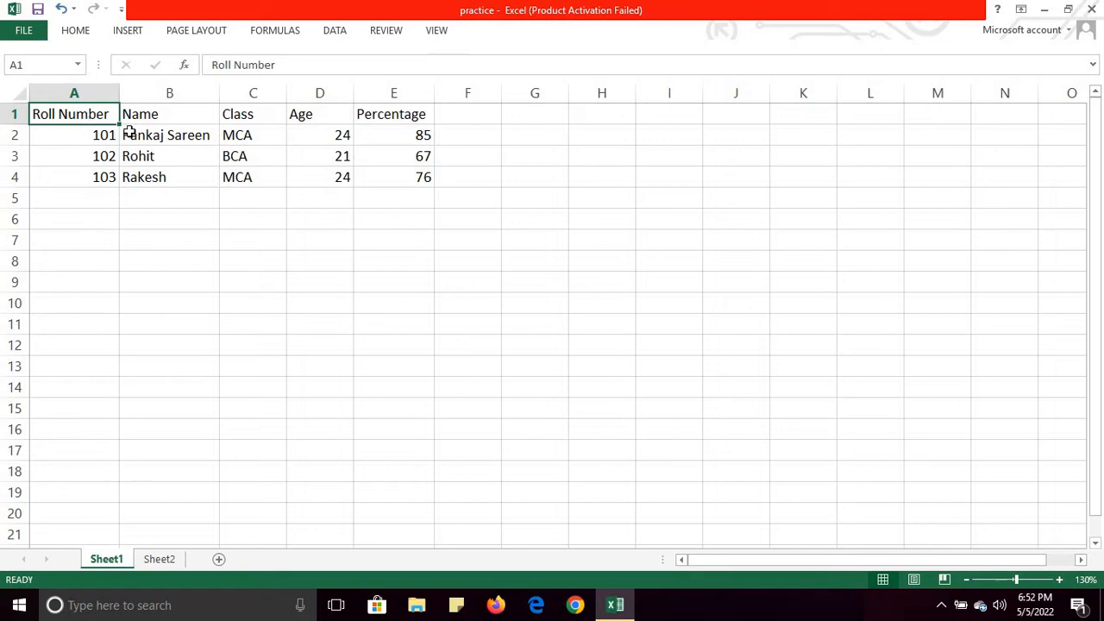
# Add the Form command from the All Commands list to the Quick Access Toolbar
pyautogui.click(122, 13)
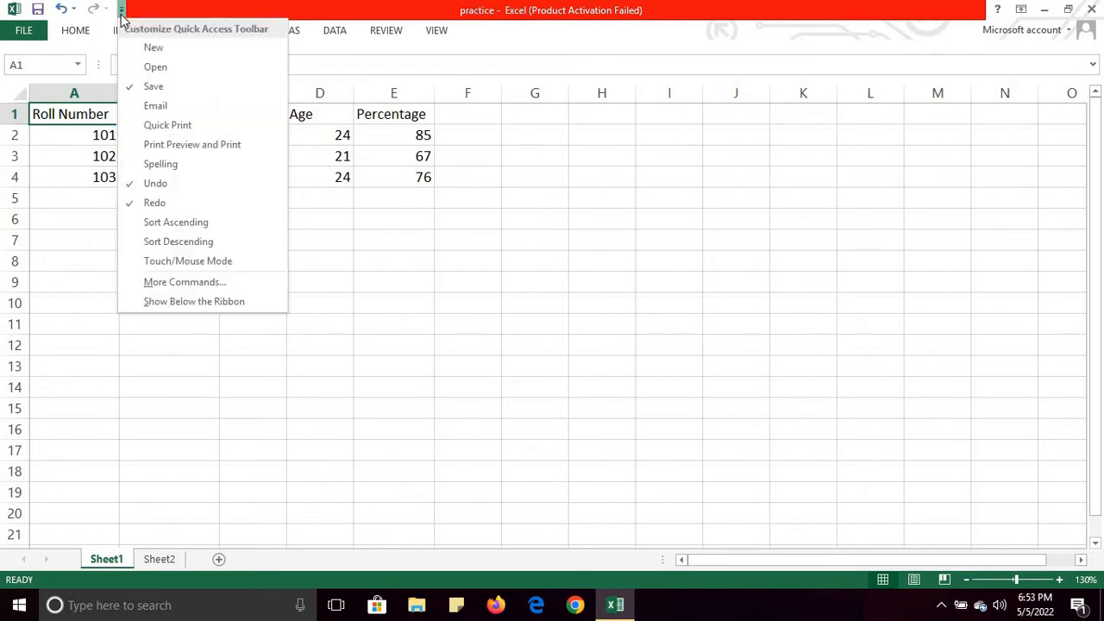
pyautogui.click(177, 289)
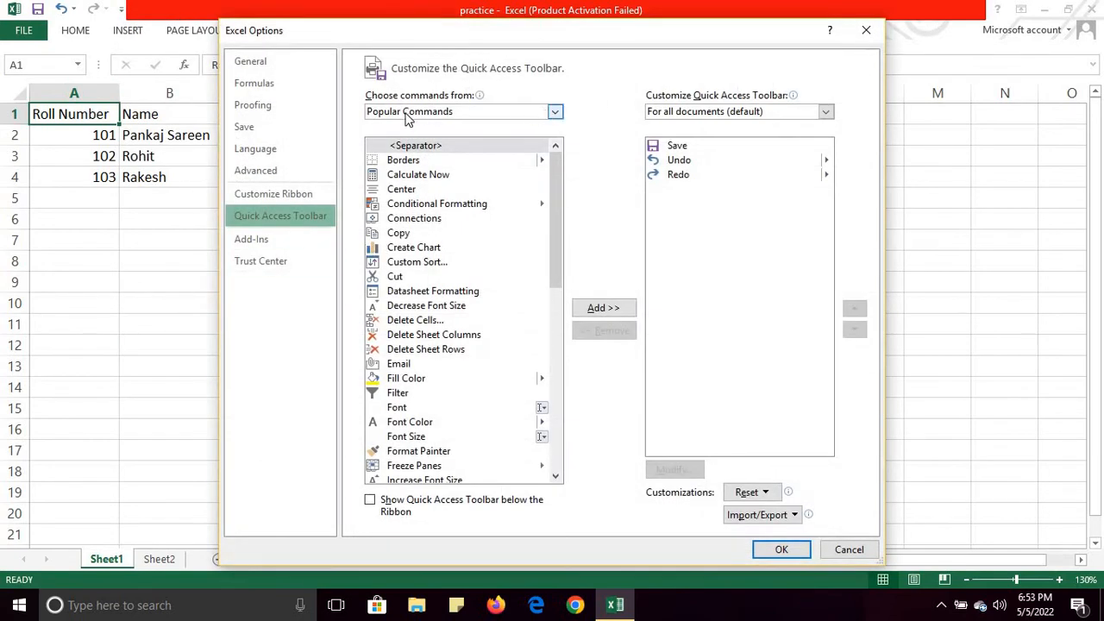
pyautogui.click(555, 113)
pyautogui.click(461, 157)
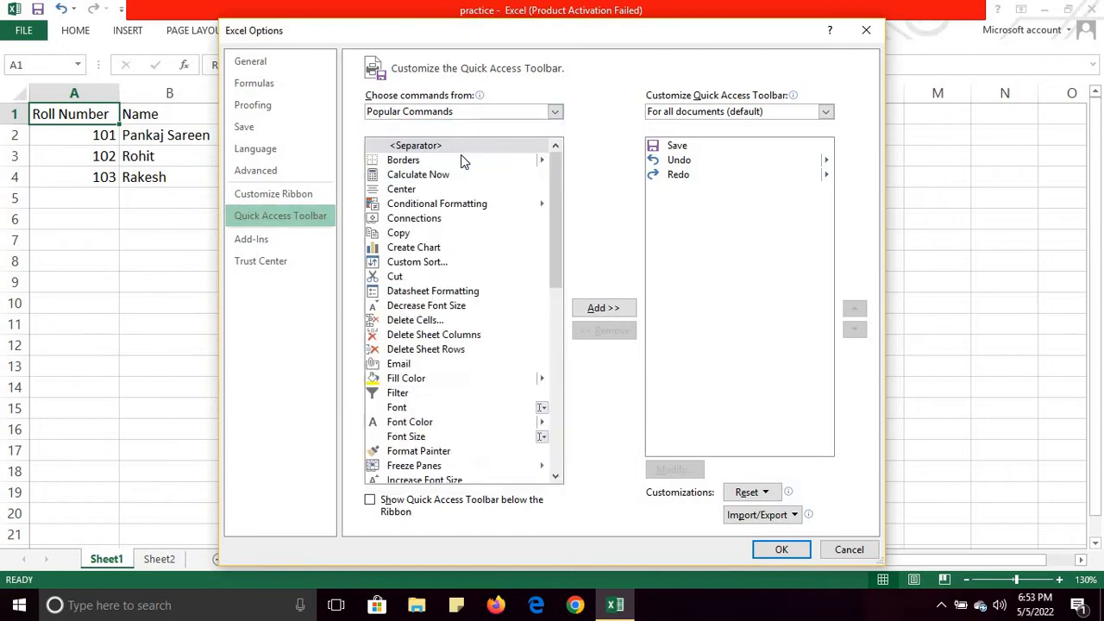
pyautogui.moveTo(557, 157); pyautogui.dragTo(559, 272)
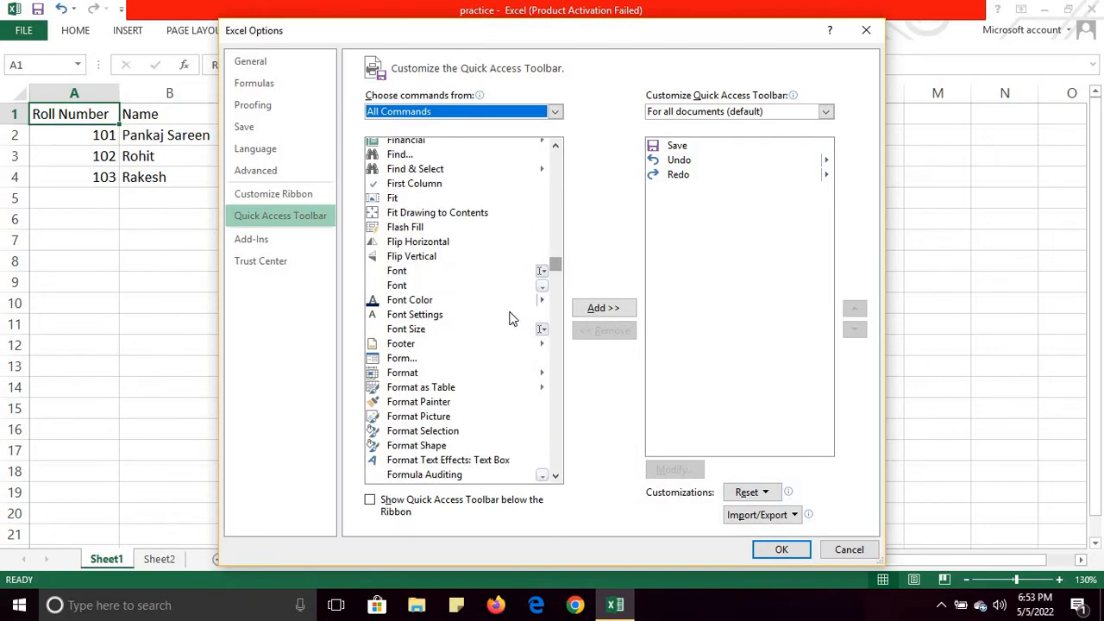
pyautogui.click(402, 360)
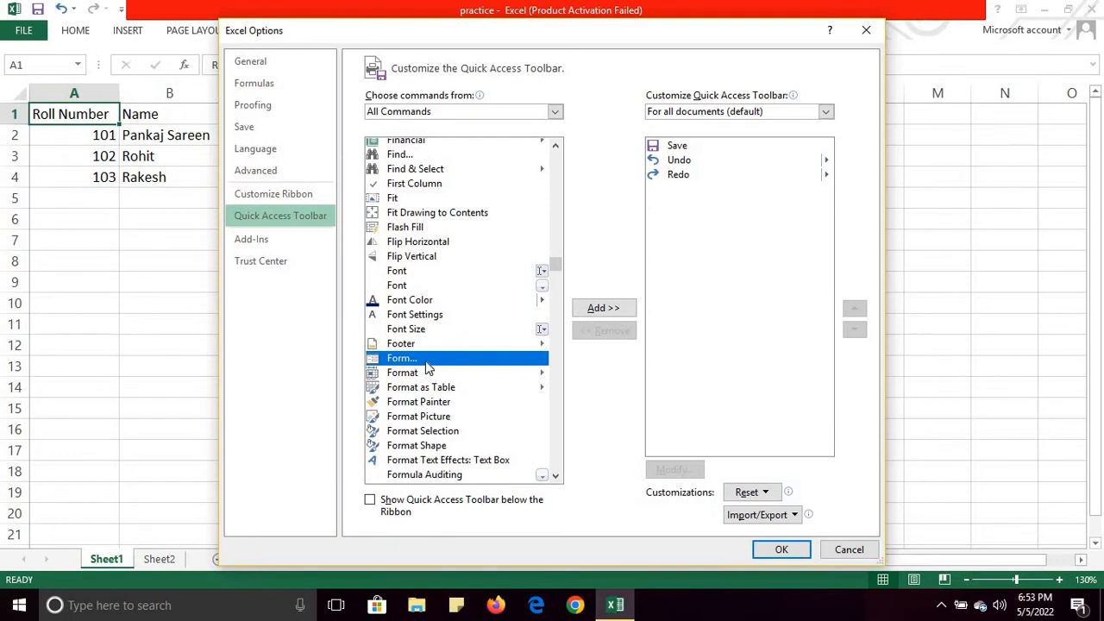
pyautogui.click(601, 310)
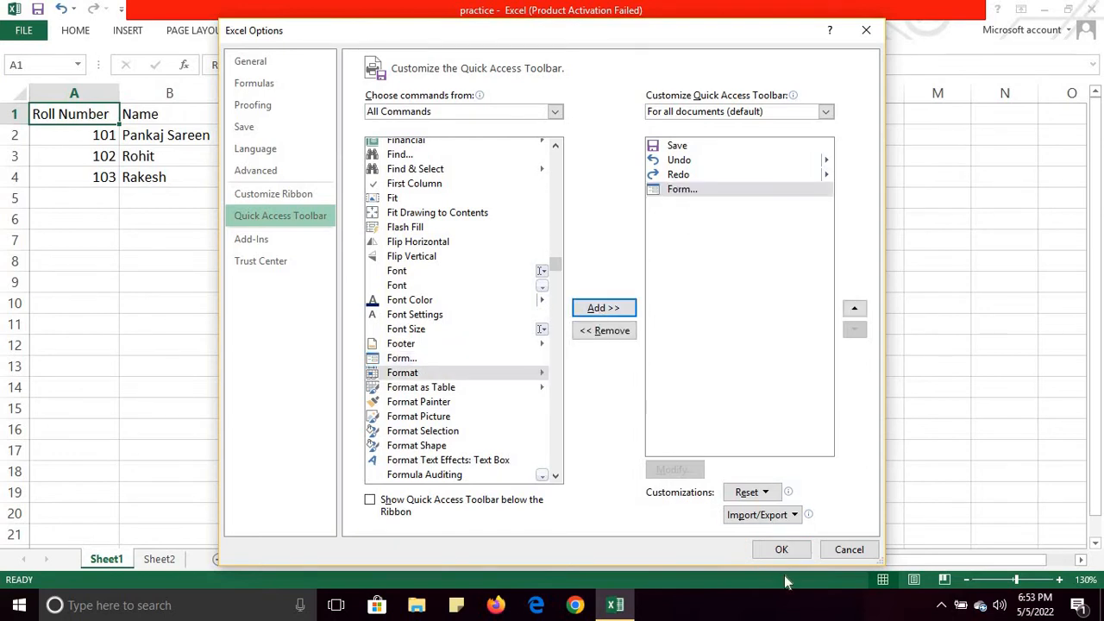
pyautogui.click(782, 549)
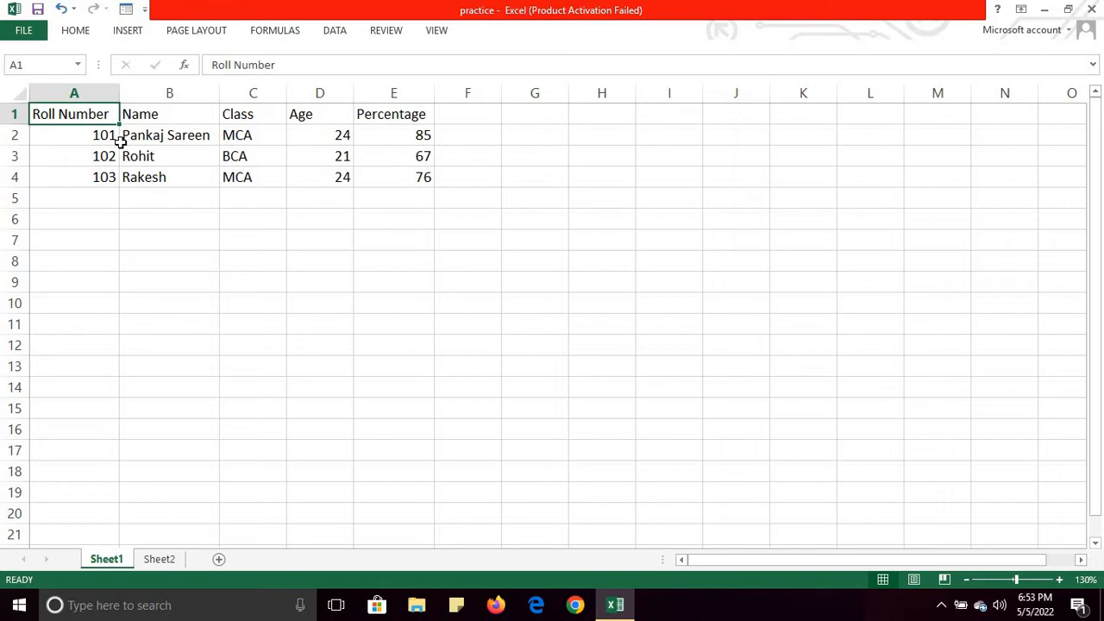
# Convert the student data in A1:E4 into a table with headers
pyautogui.click(152, 135)
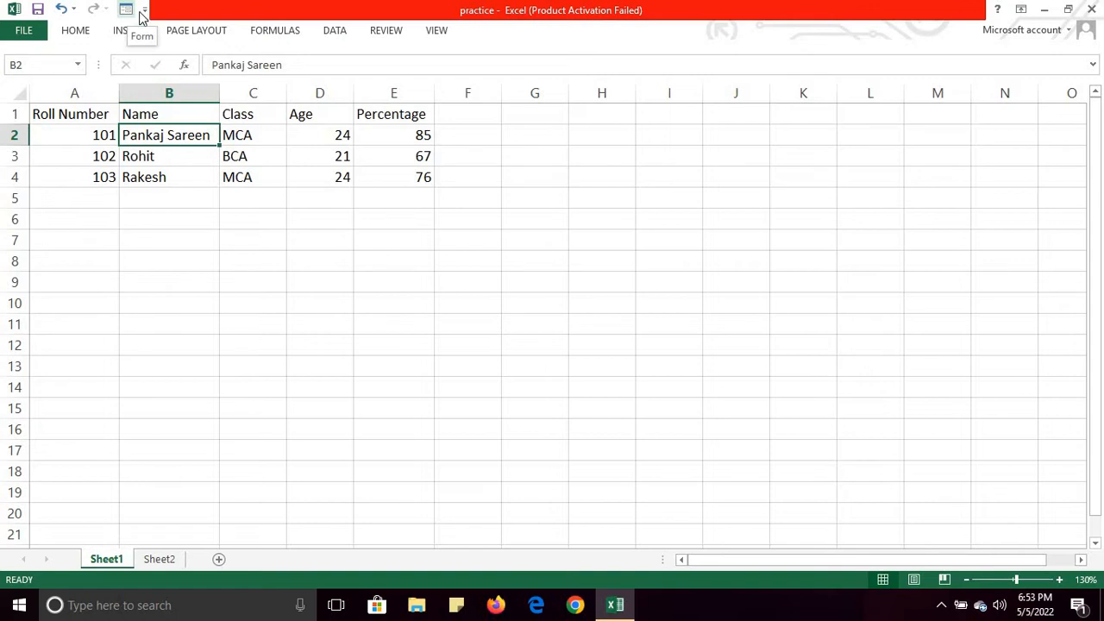
pyautogui.click(84, 117)
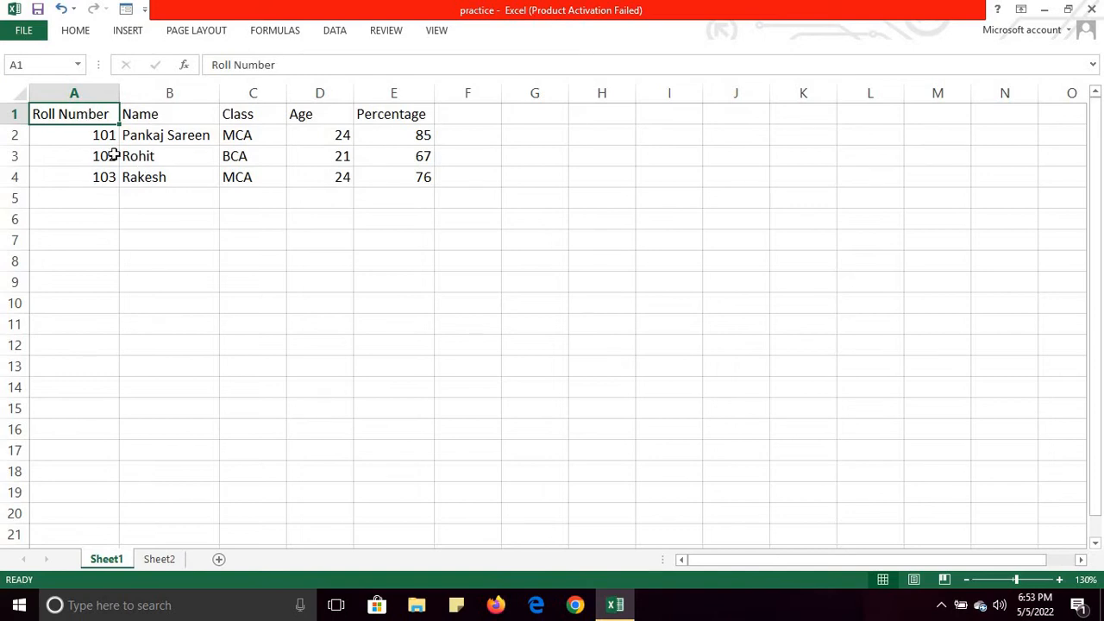
pyautogui.click(84, 138)
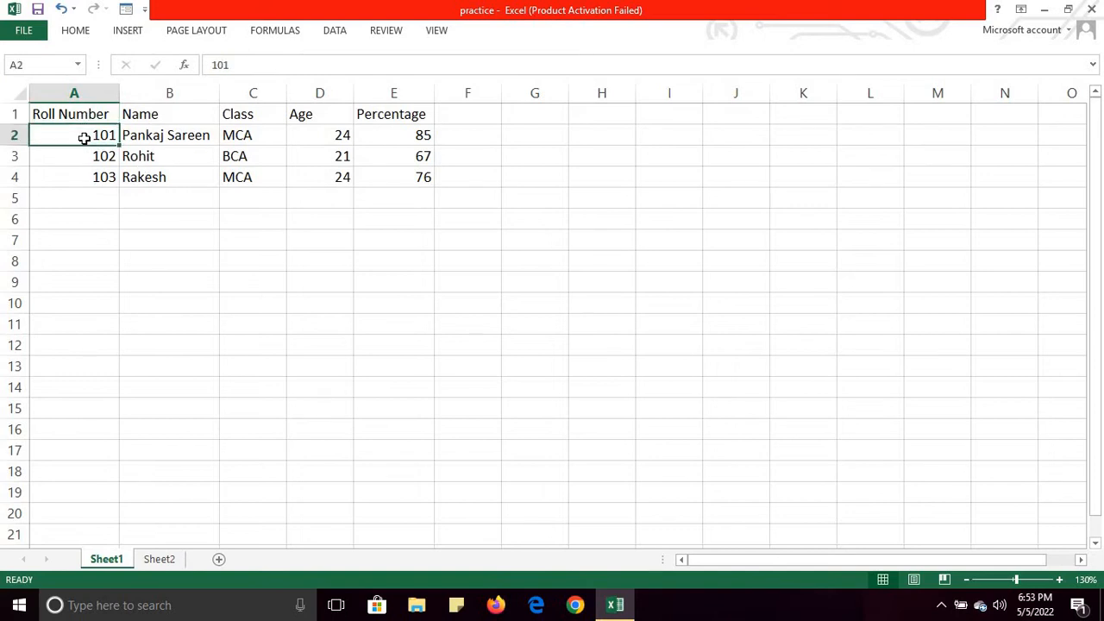
pyautogui.click(263, 155)
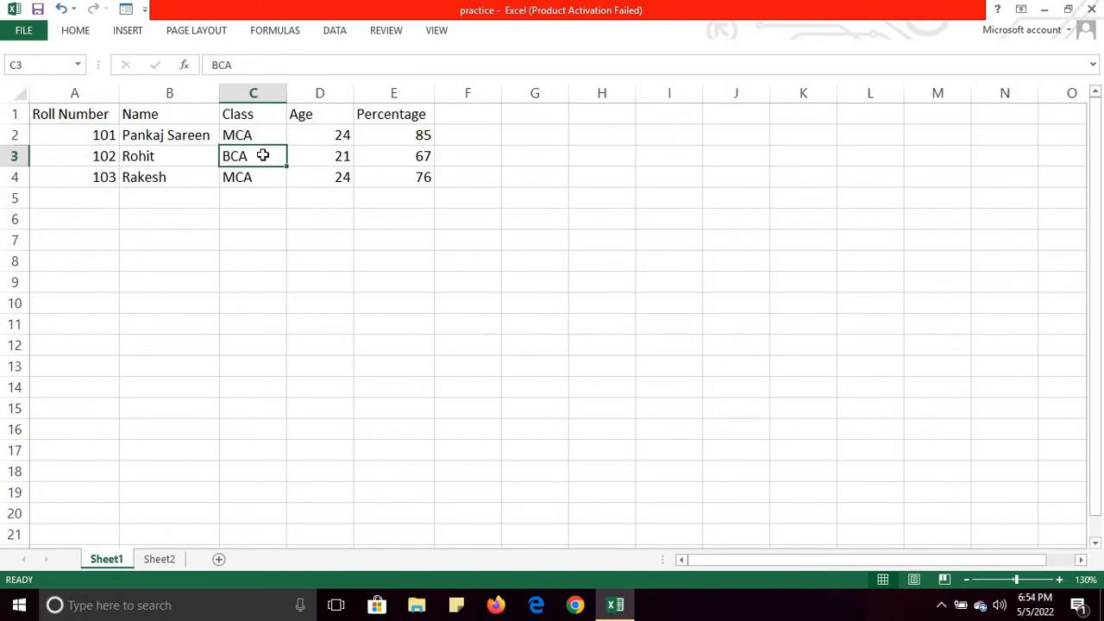
pyautogui.hotkey('ctrl', 't')
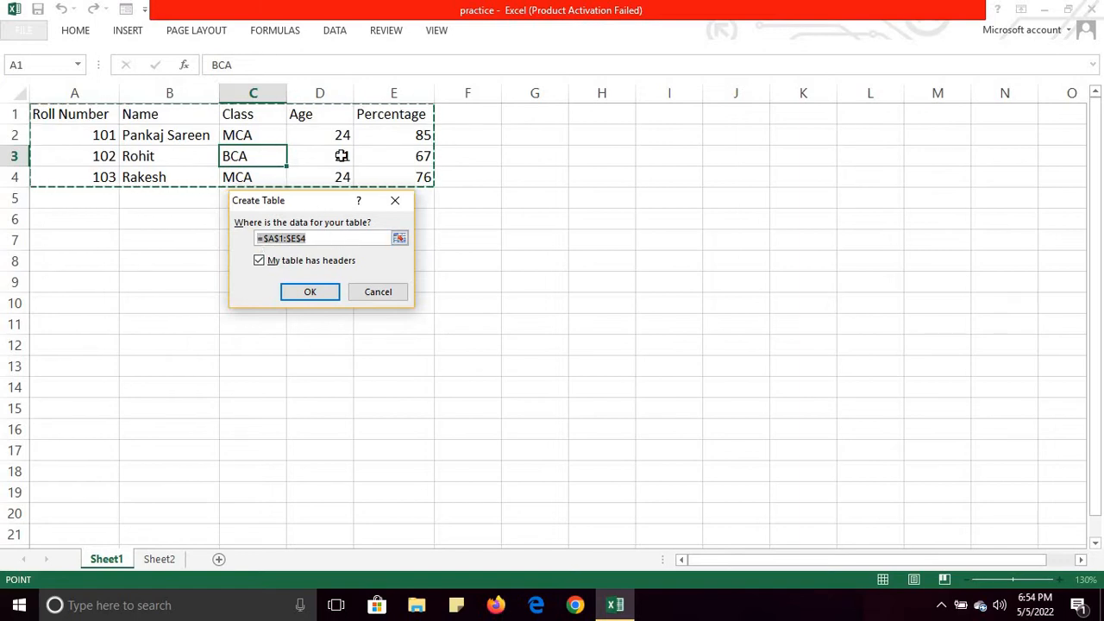
pyautogui.click(309, 291)
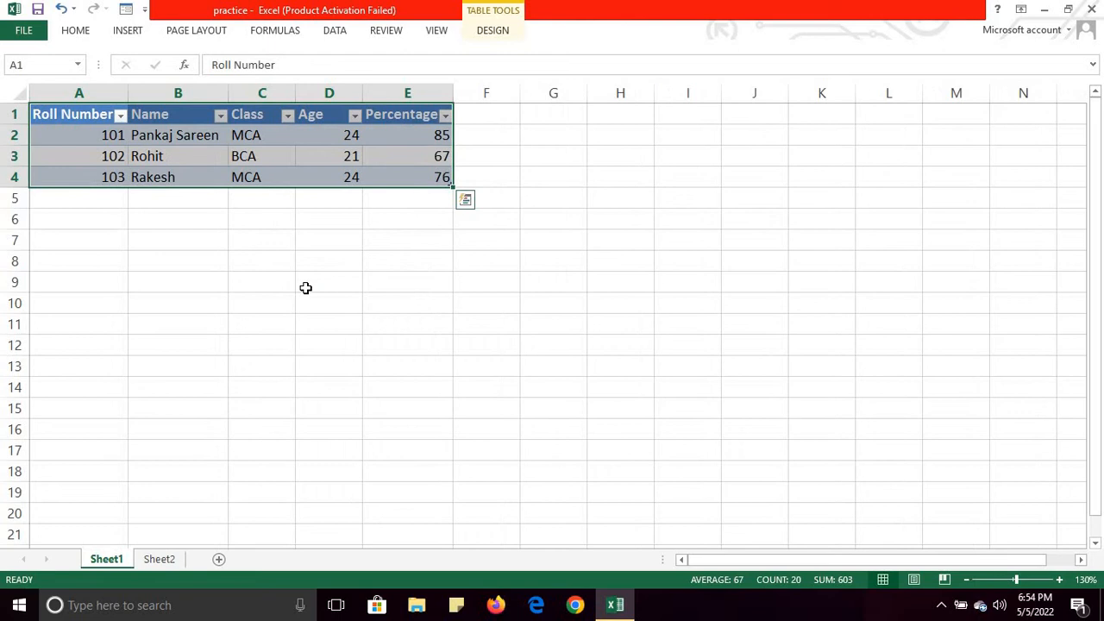
# Open the data form for the student table and browse forward to the third record
pyautogui.click(281, 176)
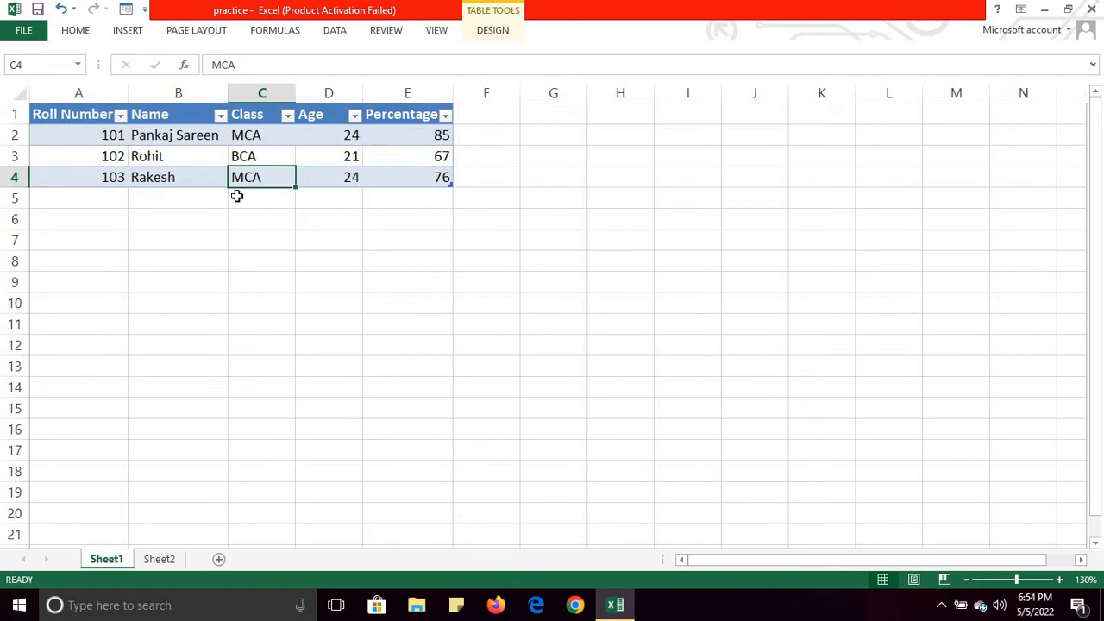
pyautogui.click(126, 15)
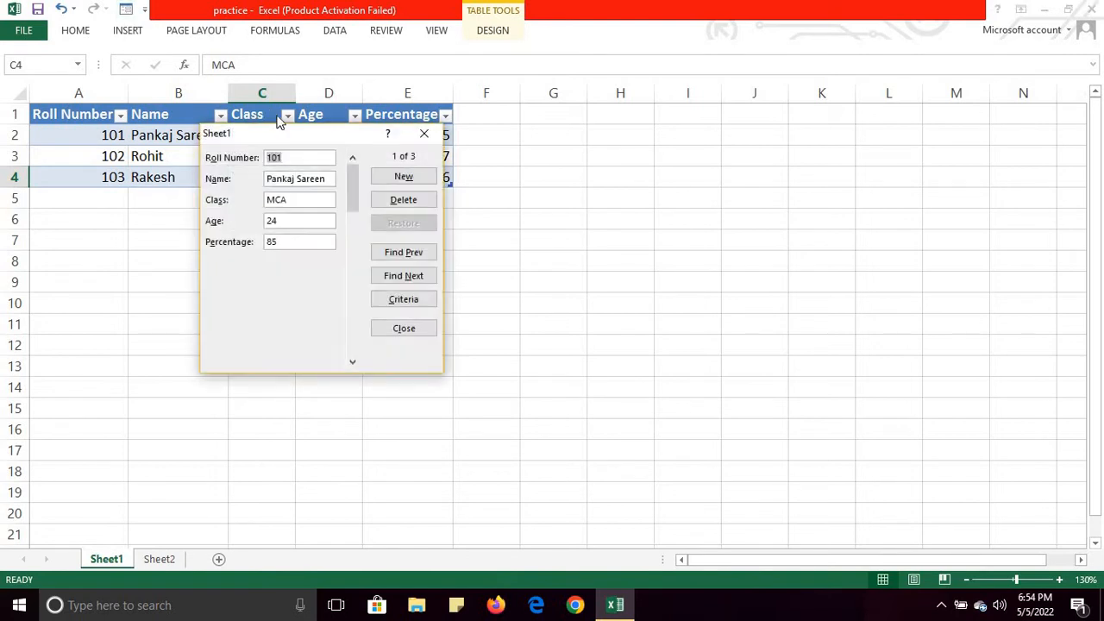
pyautogui.moveTo(280, 138); pyautogui.dragTo(524, 212)
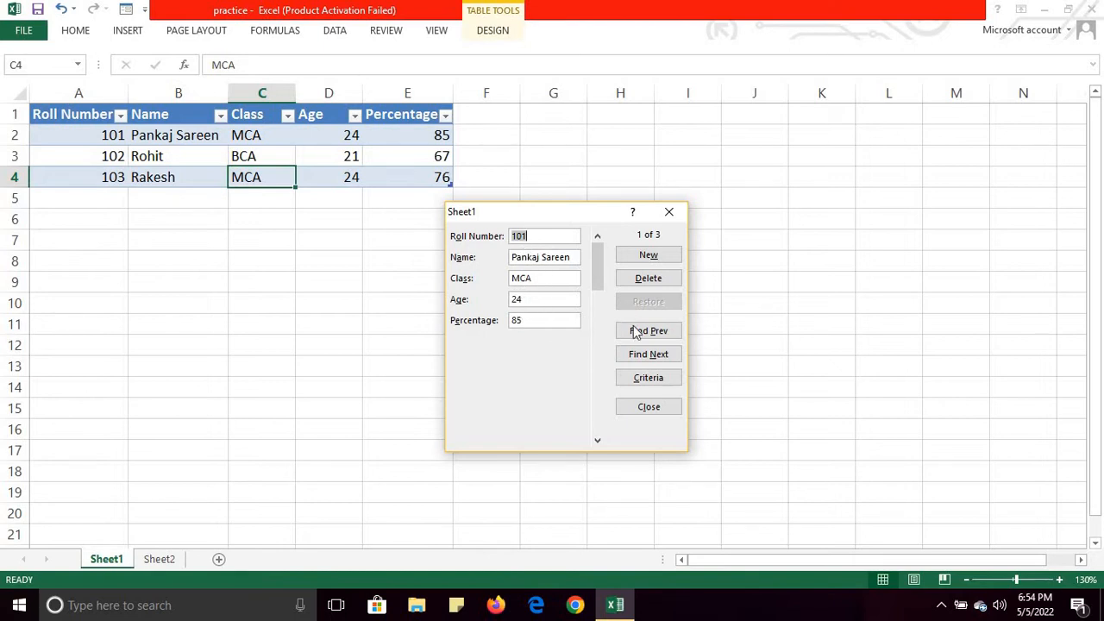
pyautogui.click(642, 357)
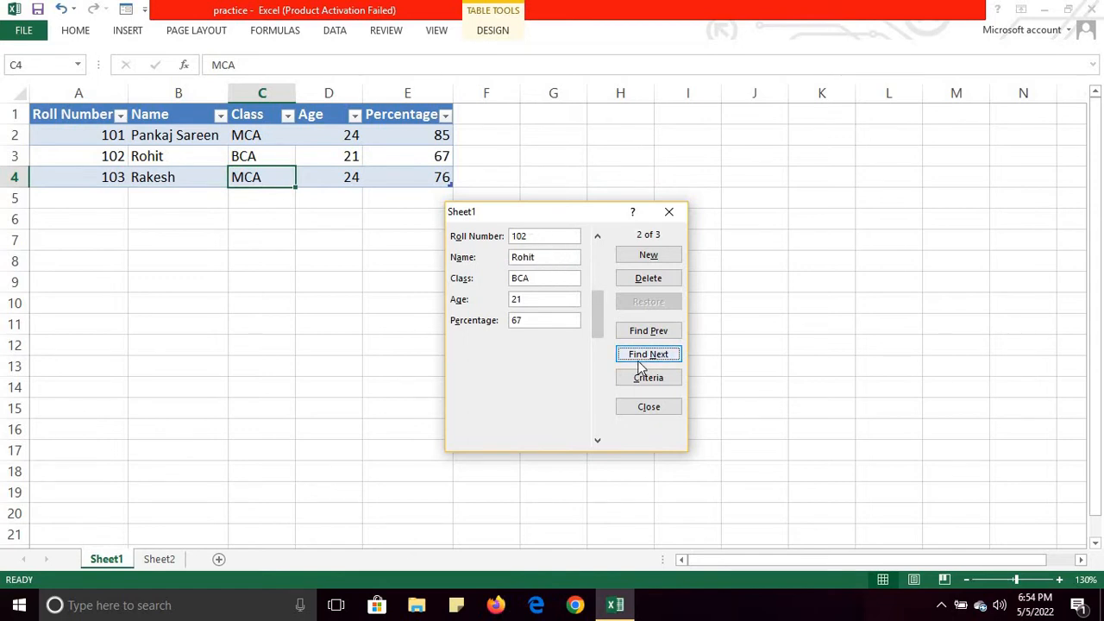
pyautogui.click(649, 357)
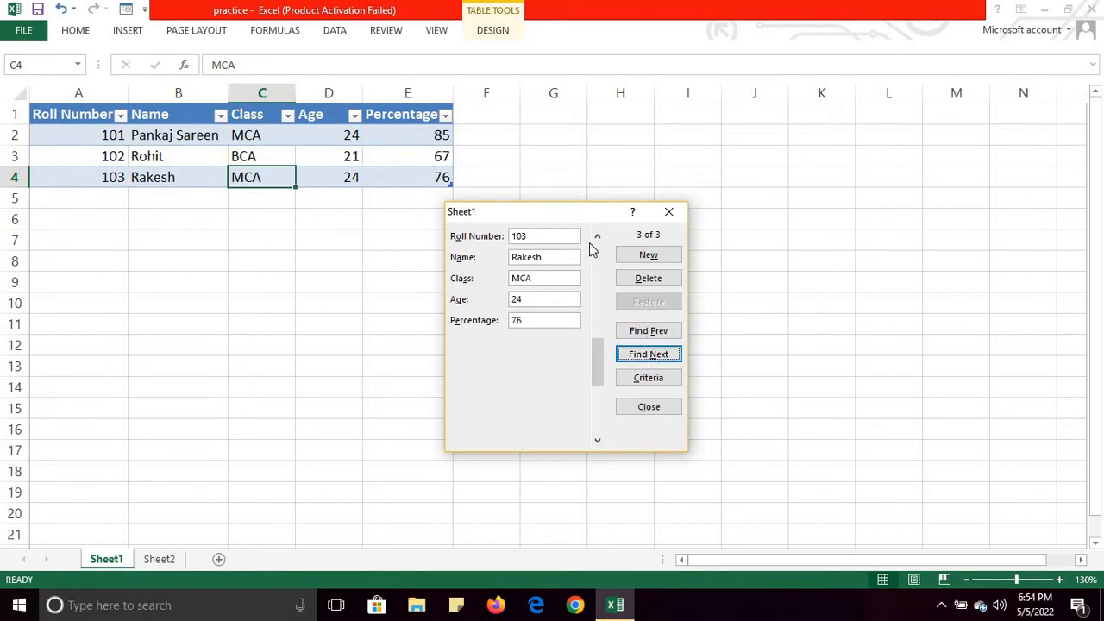
# Add a new record through the form with roll number 104, the student's name, class M.Sc, age 32 and percentage 76
pyautogui.click(628, 259)
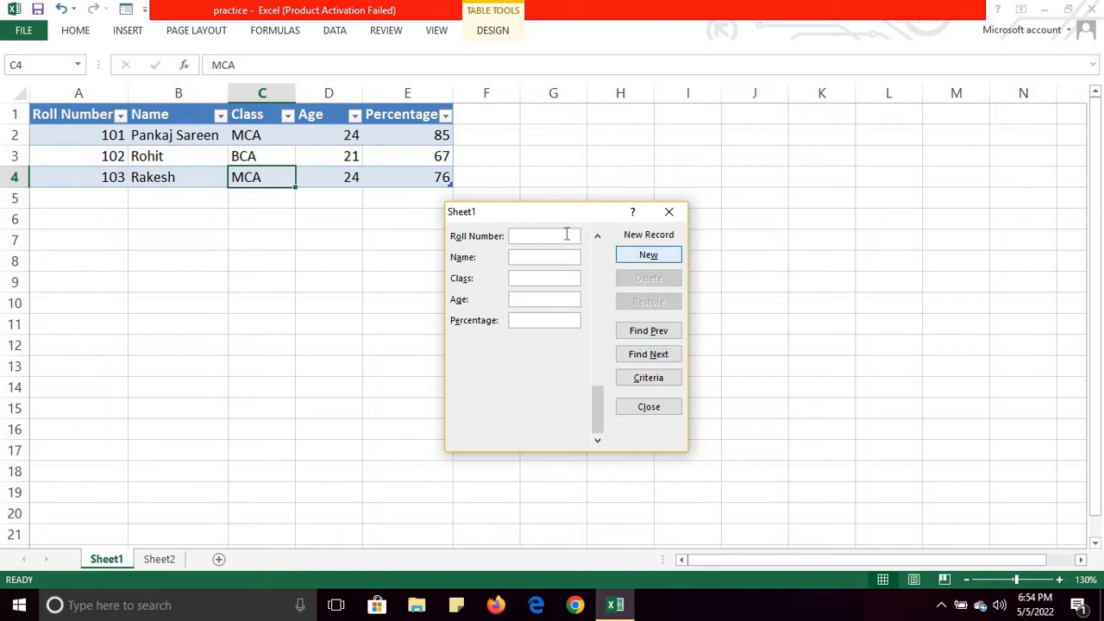
pyautogui.write('104')
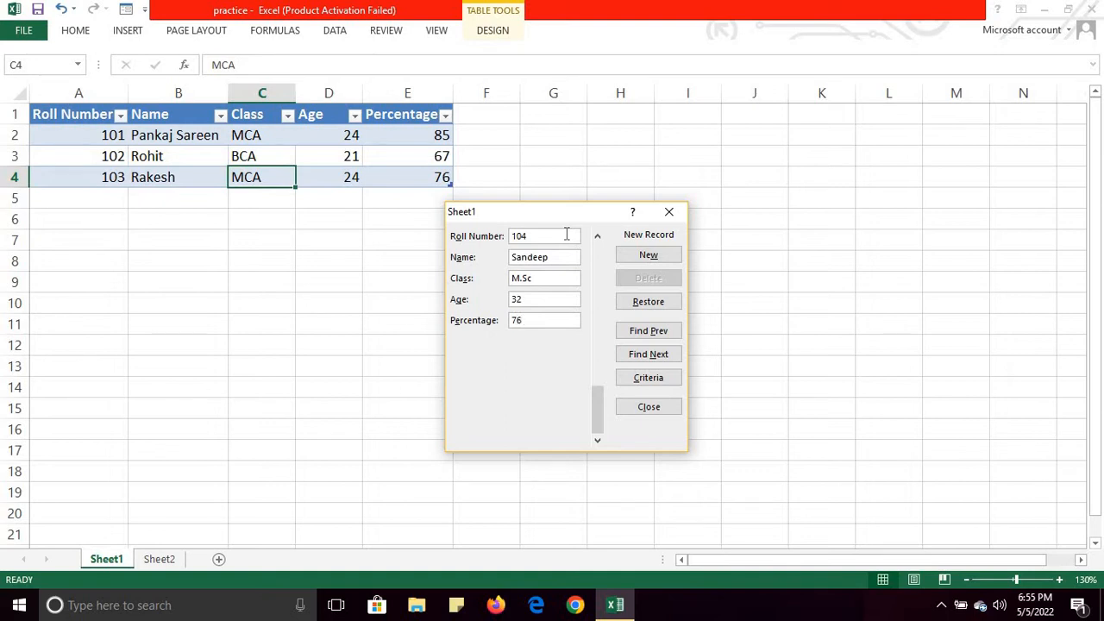
pyautogui.click(663, 257)
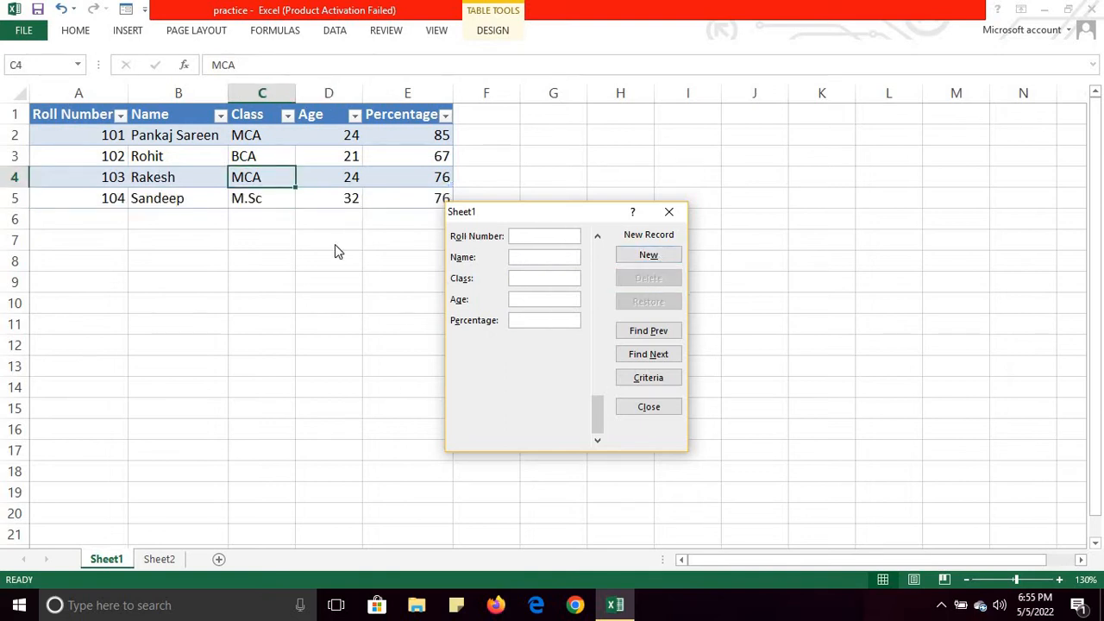
# Add a record with roll number 105, the student's name, class BCA, age 32 and percentage 76, keeping the form clear of the table
pyautogui.moveTo(583, 220); pyautogui.dragTo(659, 222)
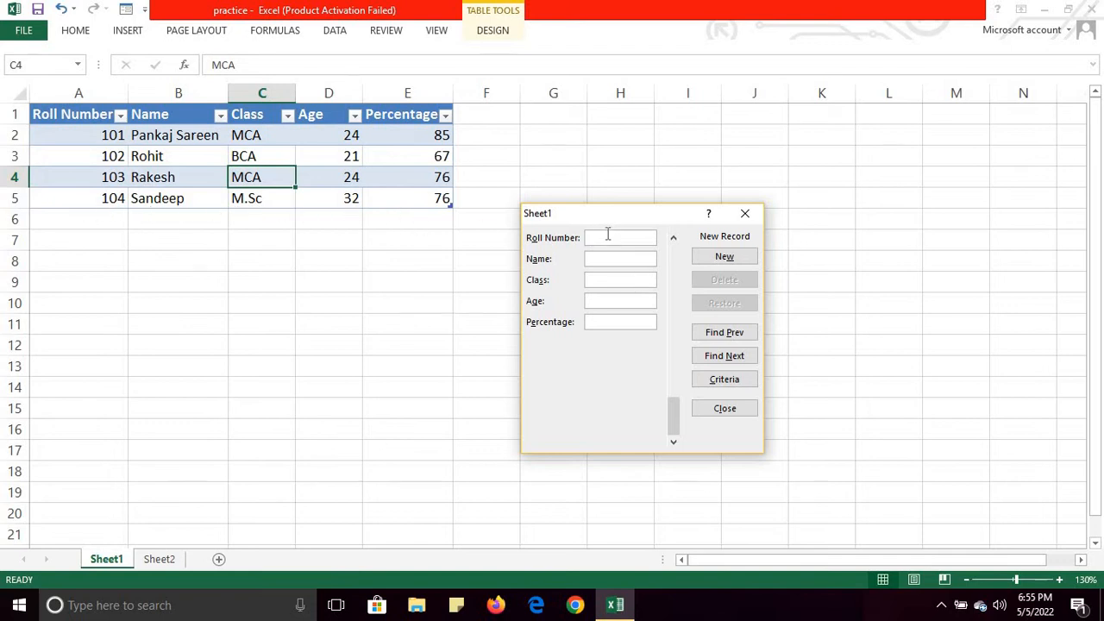
pyautogui.write('105')
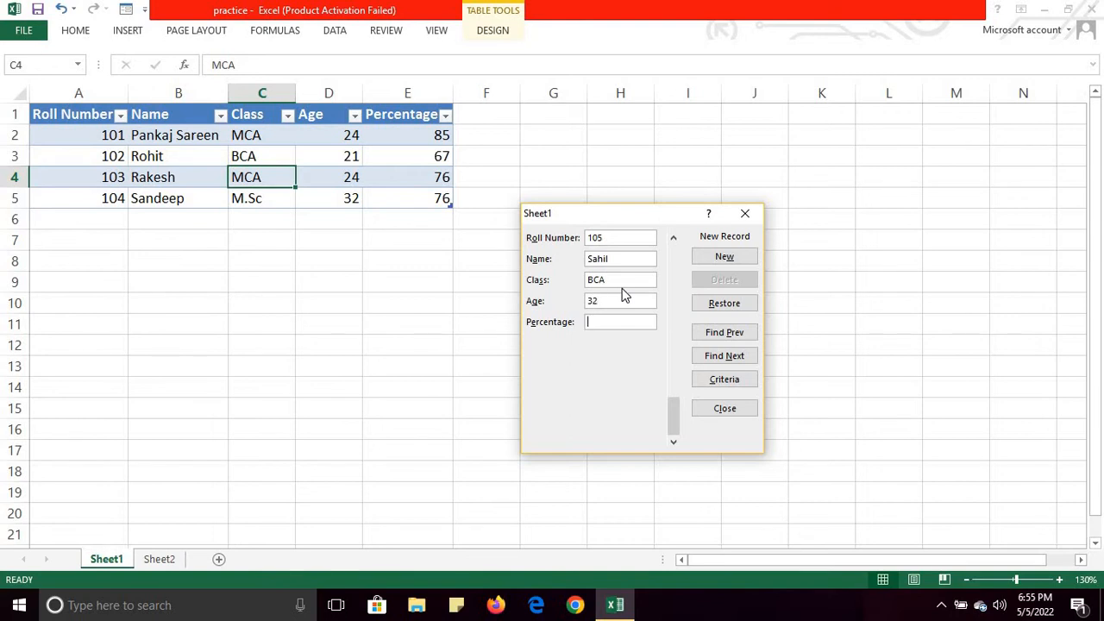
pyautogui.click(724, 261)
# Add another record with roll number 106, the student's name, class BCA, age 19 and percentage 67
pyautogui.write('1')
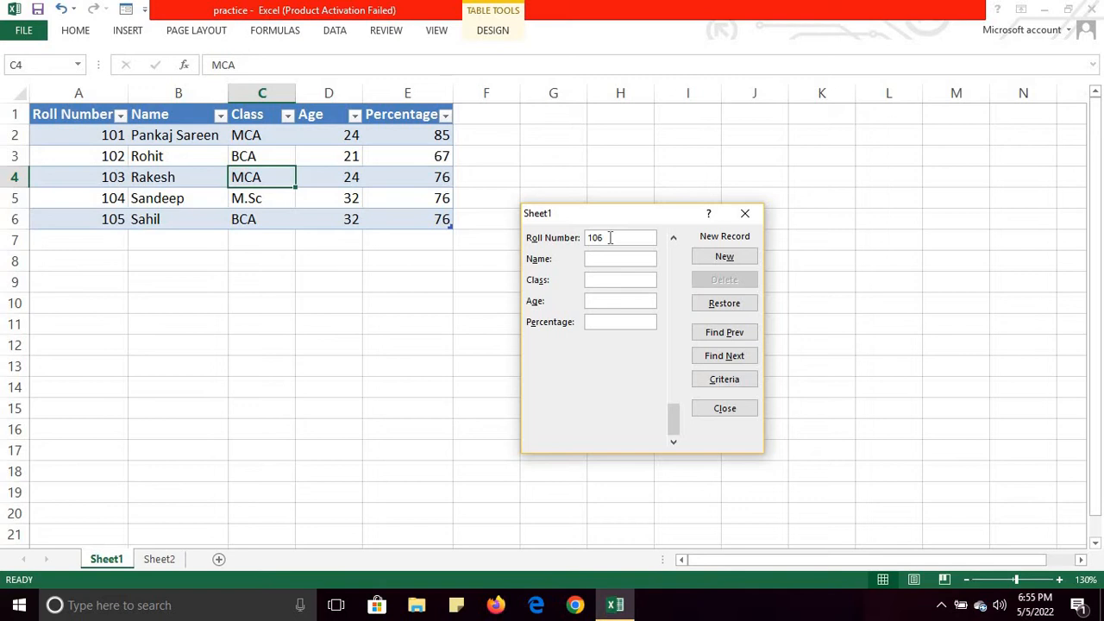
pyautogui.press('Tab')
pyautogui.click(702, 263)
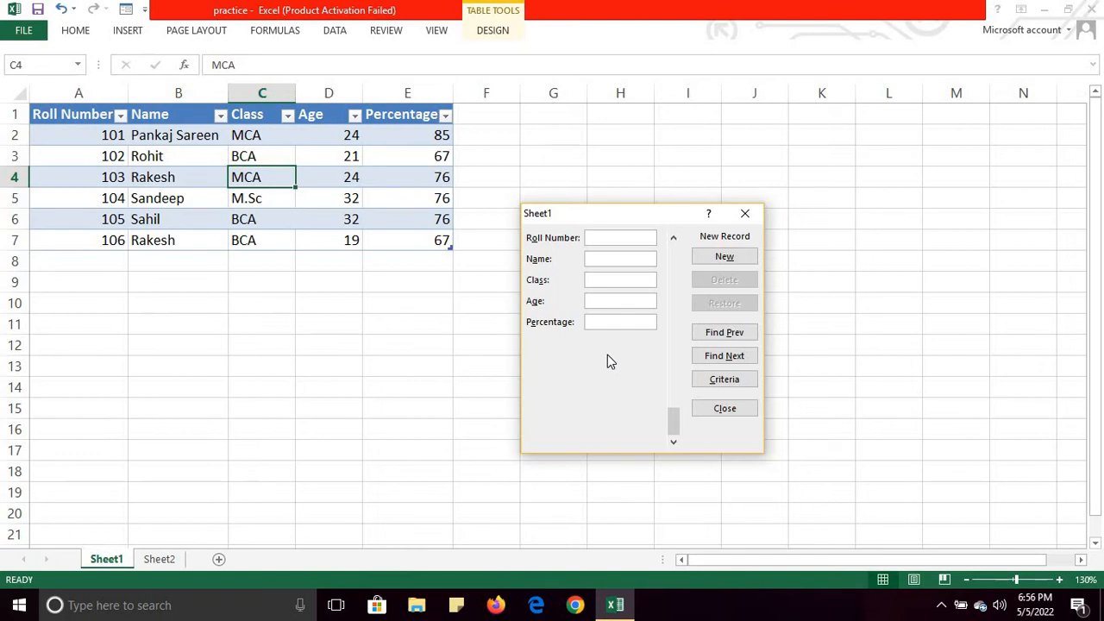
# Find the record with roll number 103 in the data form and delete it permanently
pyautogui.click(700, 357)
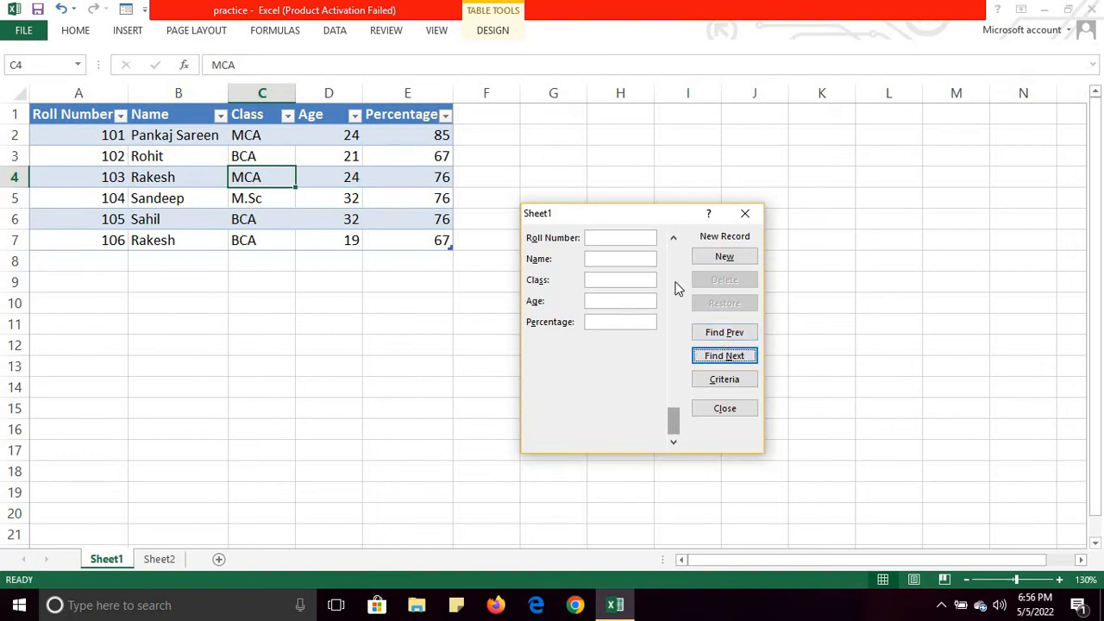
pyautogui.moveTo(677, 424); pyautogui.dragTo(676, 245)
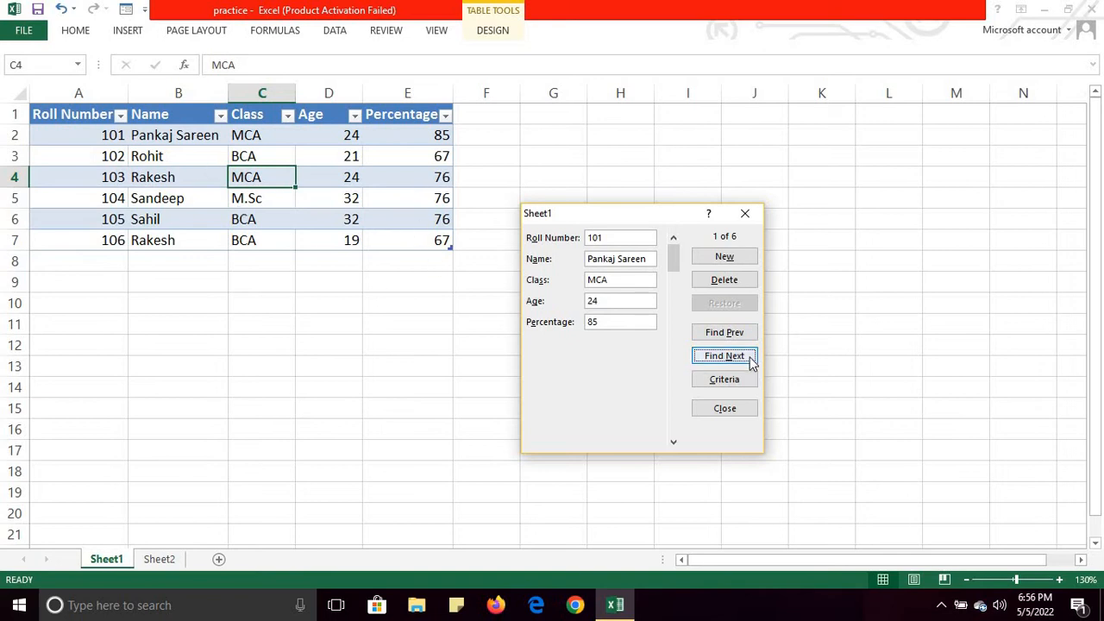
pyautogui.click(724, 357)
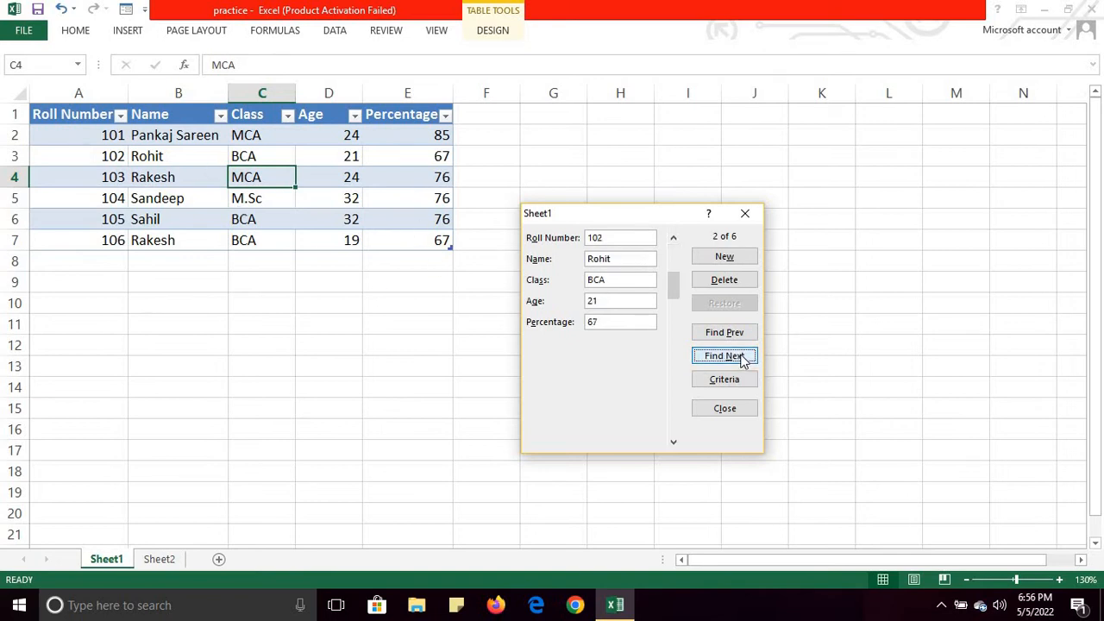
pyautogui.click(725, 357)
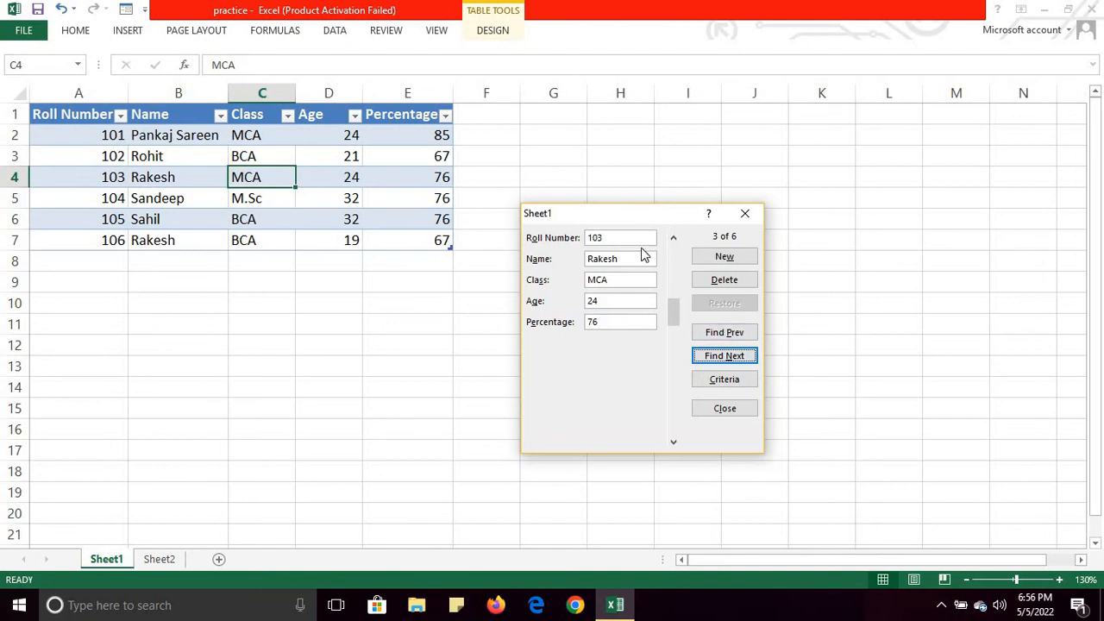
pyautogui.click(721, 282)
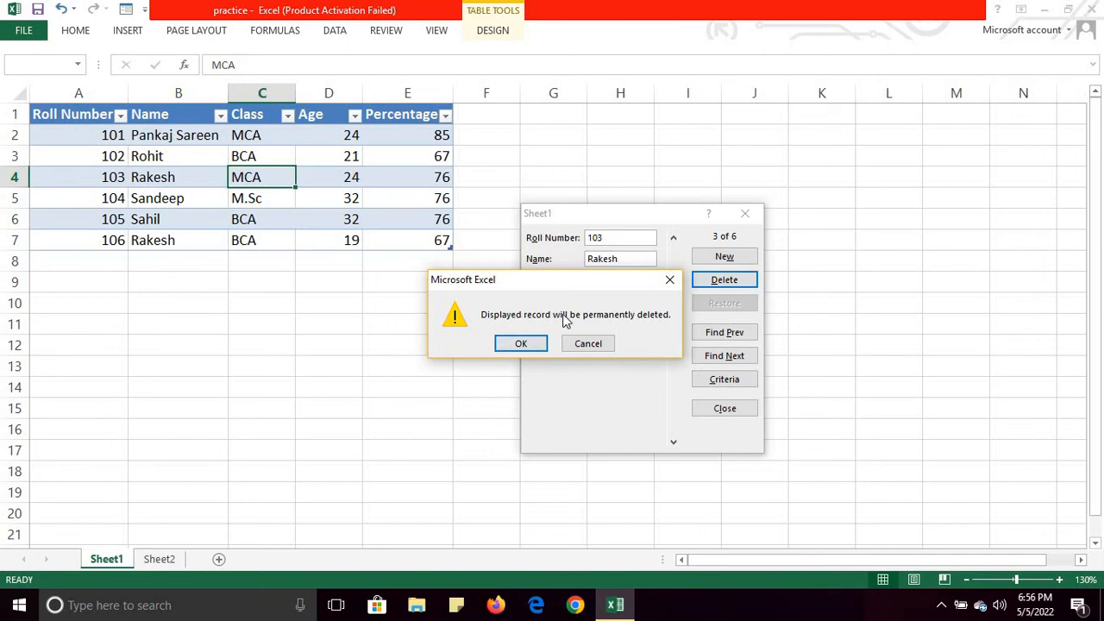
pyautogui.click(528, 347)
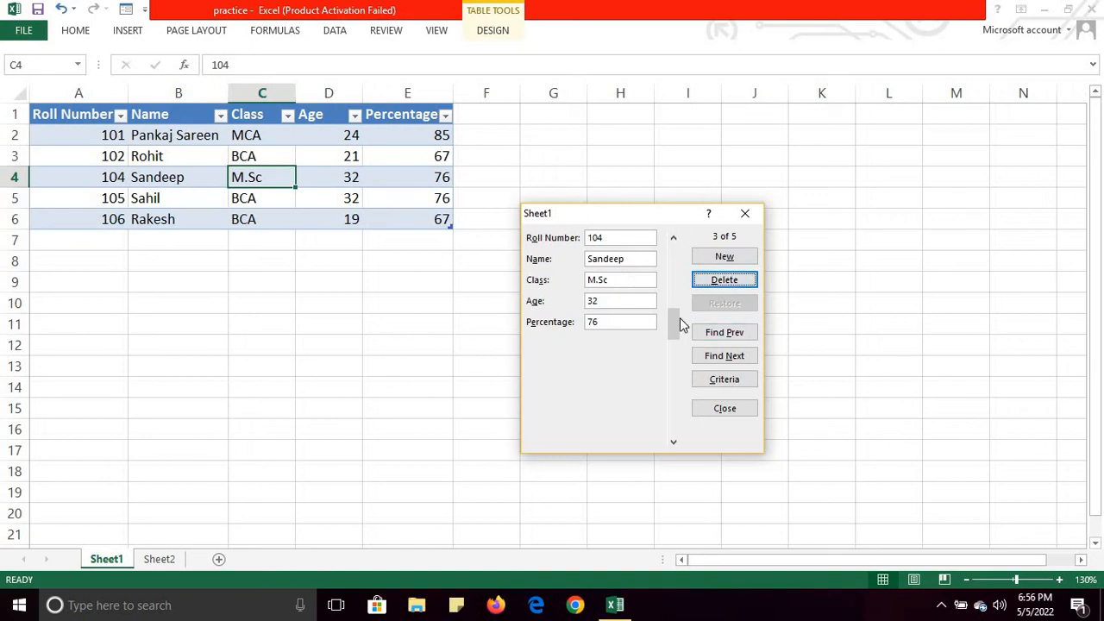
# Begin a new record with roll number 107, the student's name and class, and discard the unsaved entries with Restore
pyautogui.click(674, 387)
pyautogui.click(722, 260)
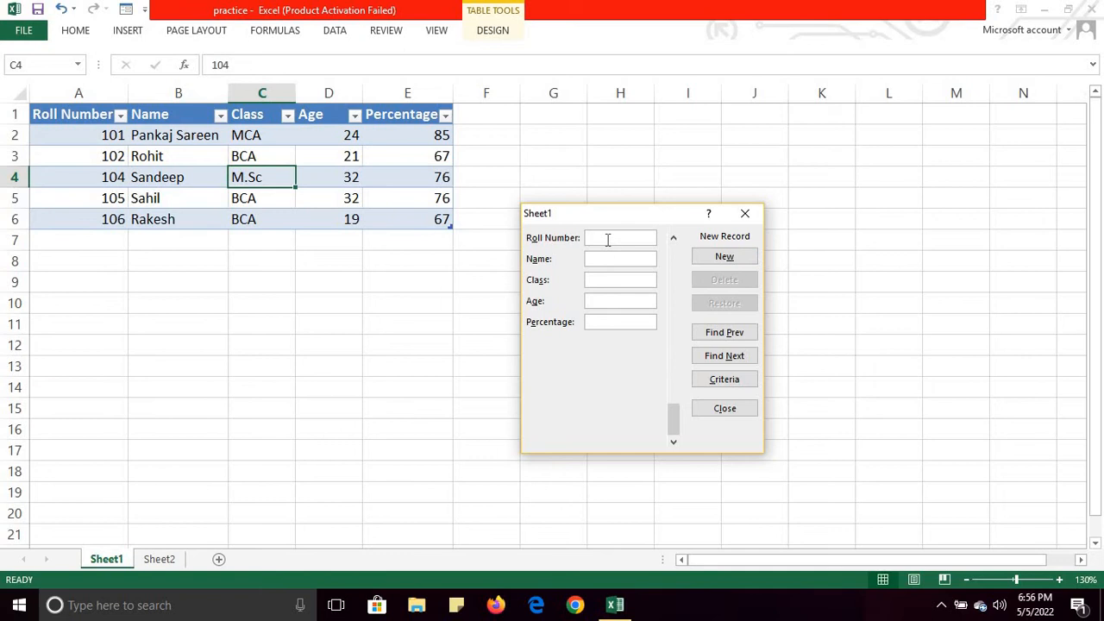
pyautogui.write('107')
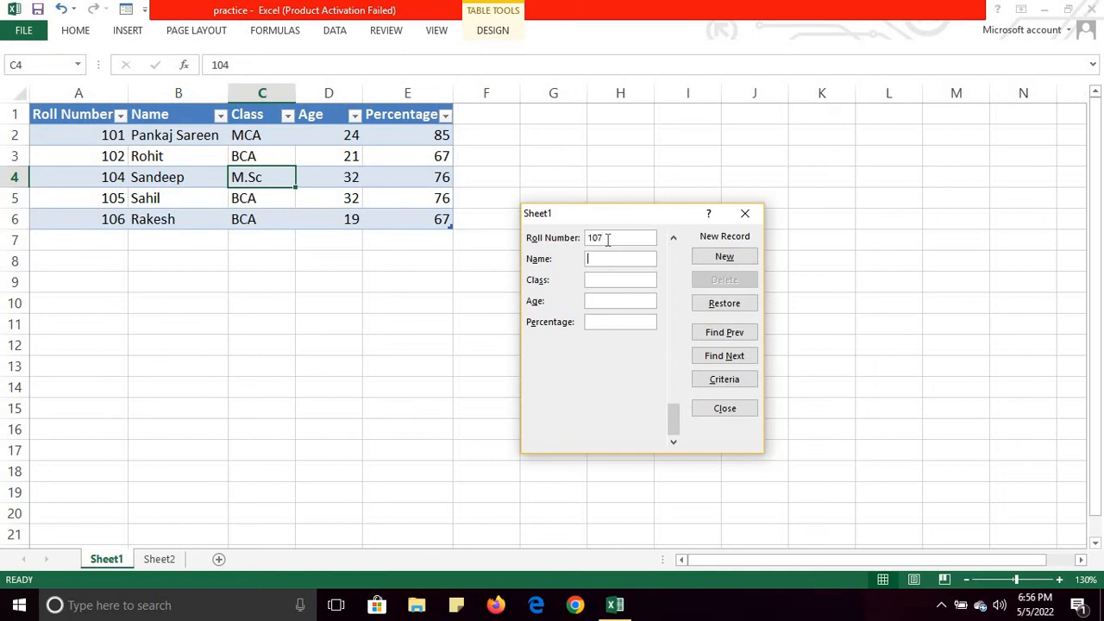
pyautogui.write('Rahul')
pyautogui.press('Tab')
pyautogui.write('B.')
pyautogui.click(706, 305)
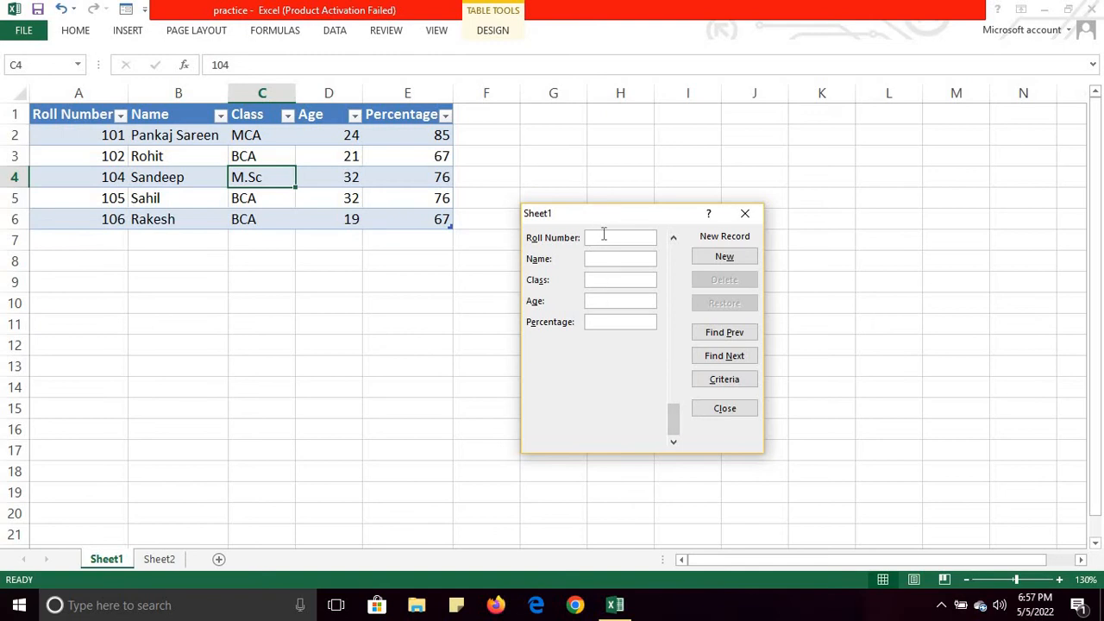
# Add a record with roll number 107, the student's name, class BCA, age 34 and percentage 87, and close the data form
pyautogui.write('107')
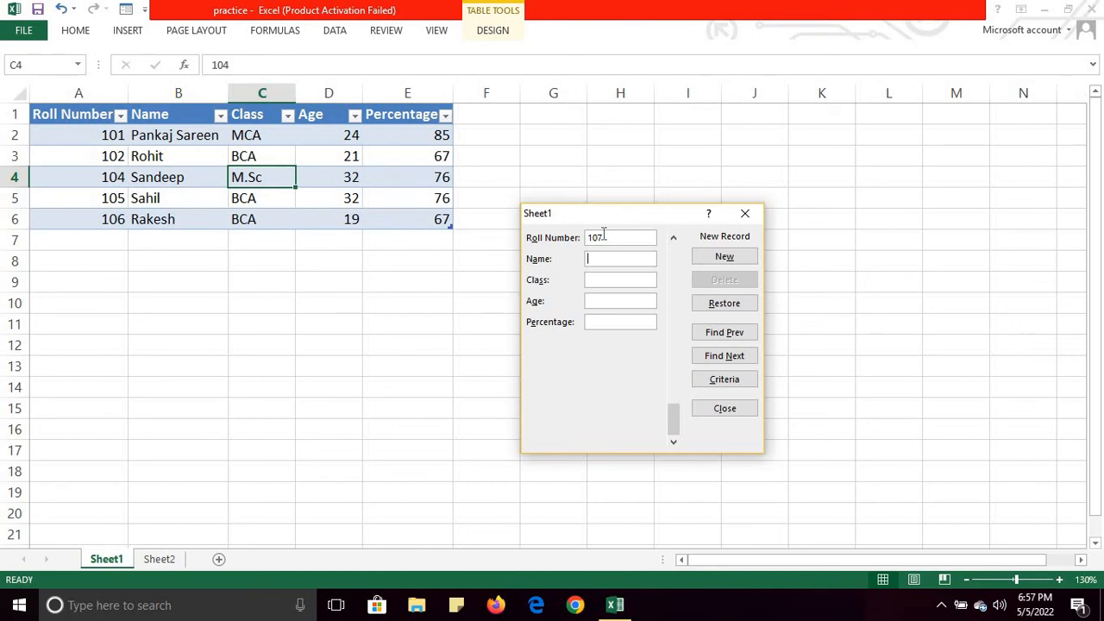
pyautogui.write('Rahul')
pyautogui.press('Tab')
pyautogui.write('BC')
pyautogui.click(724, 259)
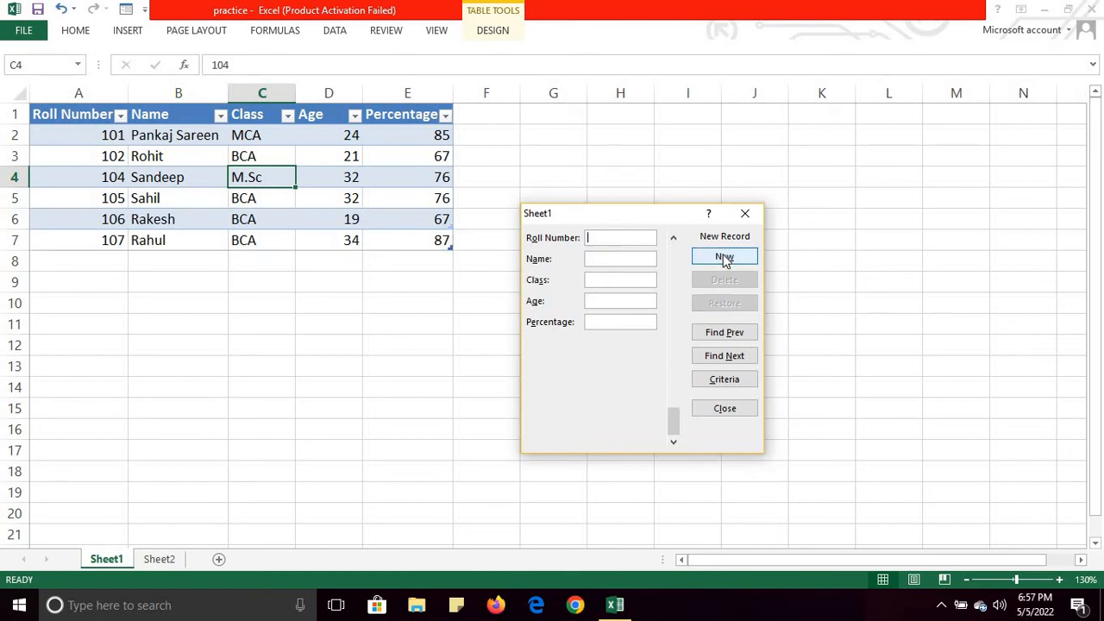
pyautogui.click(745, 215)
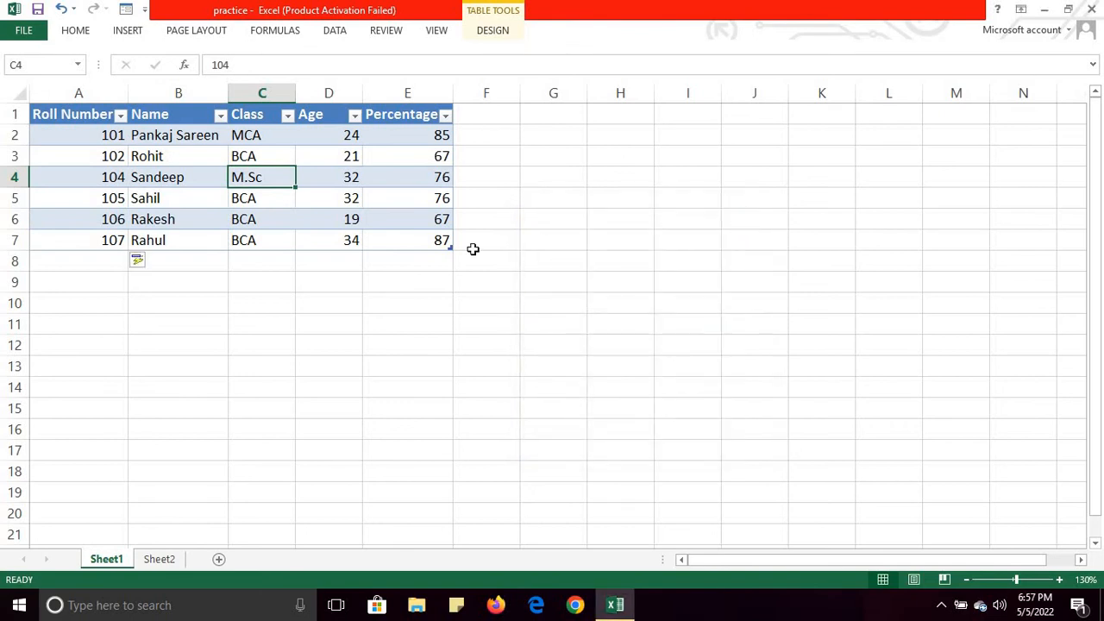
# Examine the command sources offered for customizing the Quick Access Toolbar and leave the options without changes
pyautogui.click(144, 12)
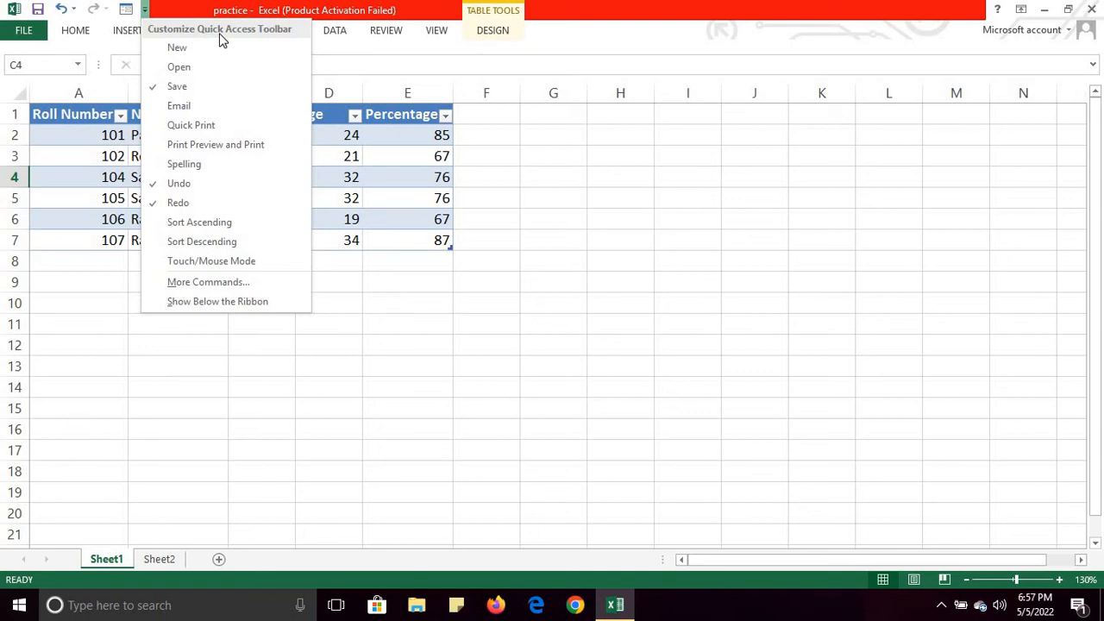
pyautogui.click(227, 287)
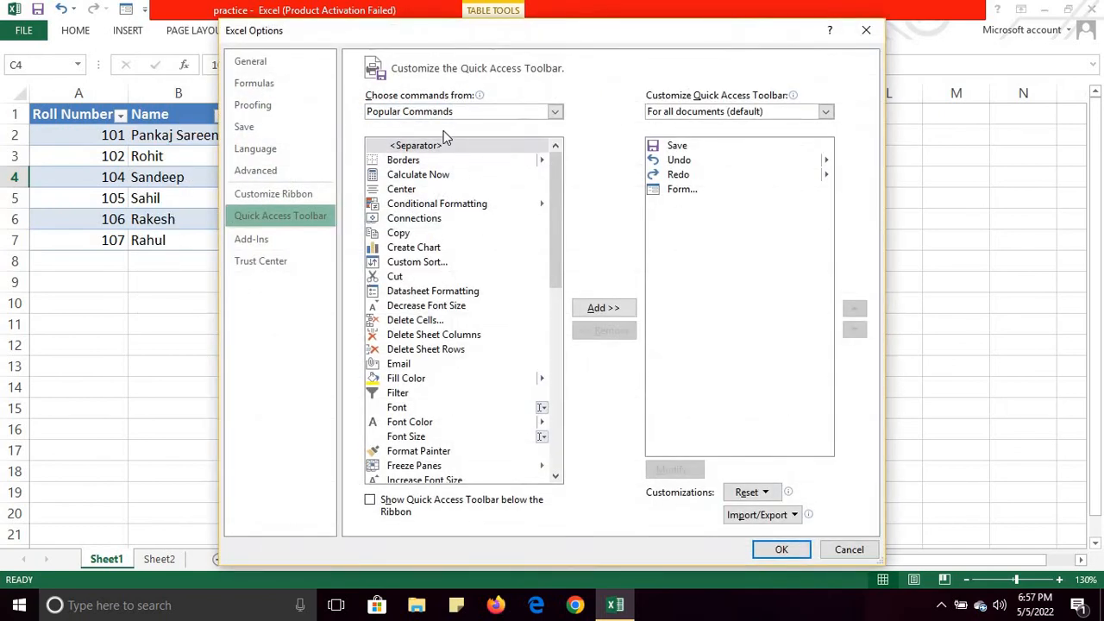
pyautogui.click(556, 113)
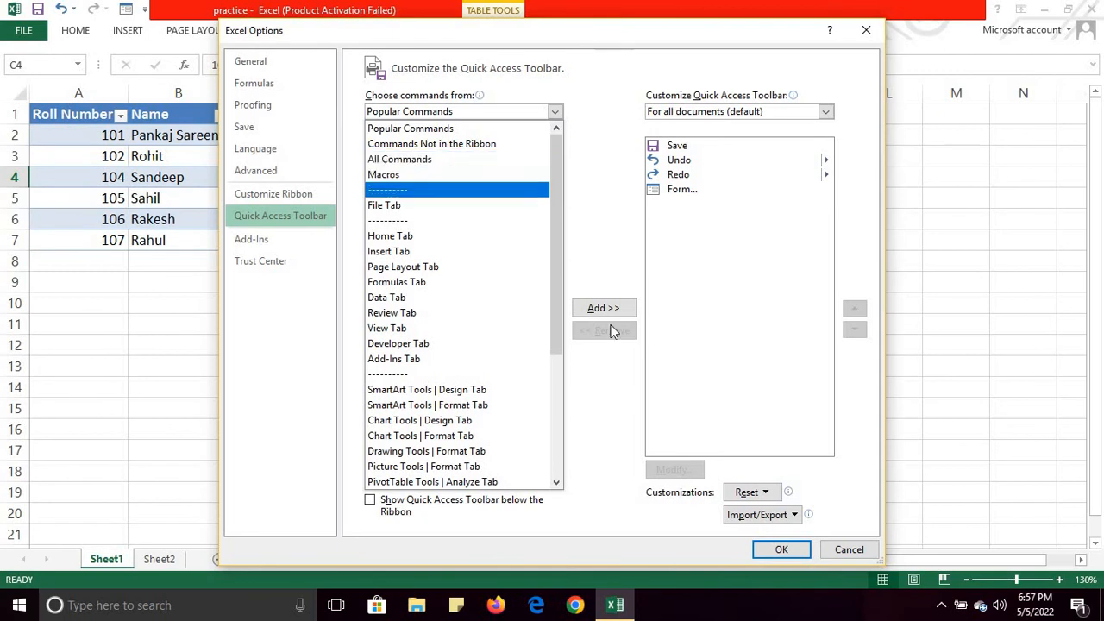
pyautogui.click(849, 549)
pyautogui.click(849, 549)
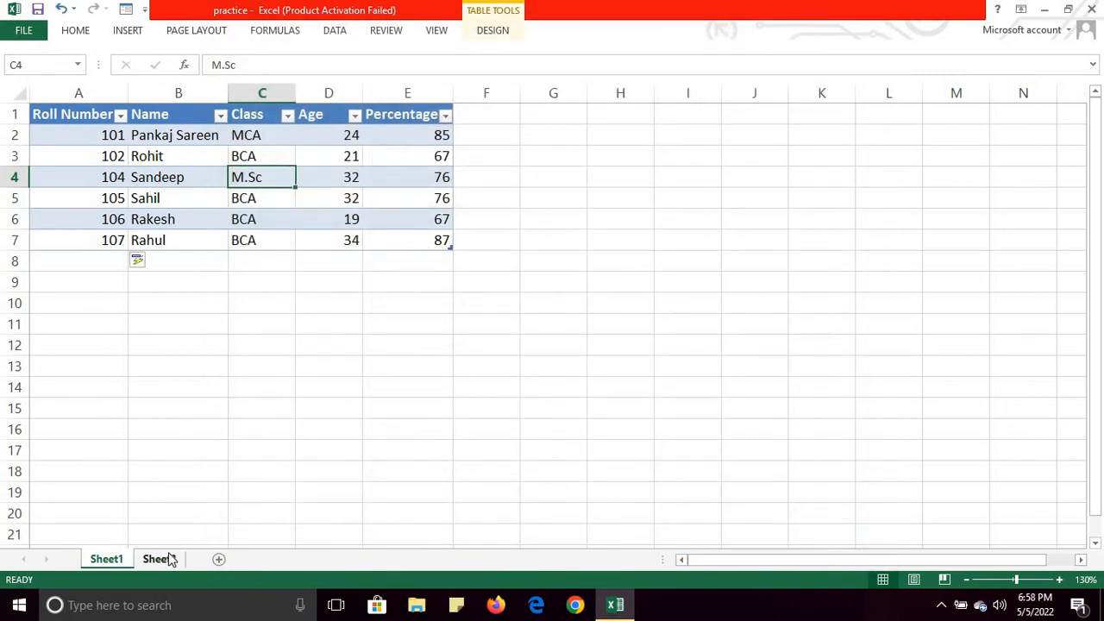
# Add a new worksheet and enter the headers Rollno, Name and Marks in cells A1 to C1
pyautogui.click(219, 559)
pyautogui.write('Rollno')
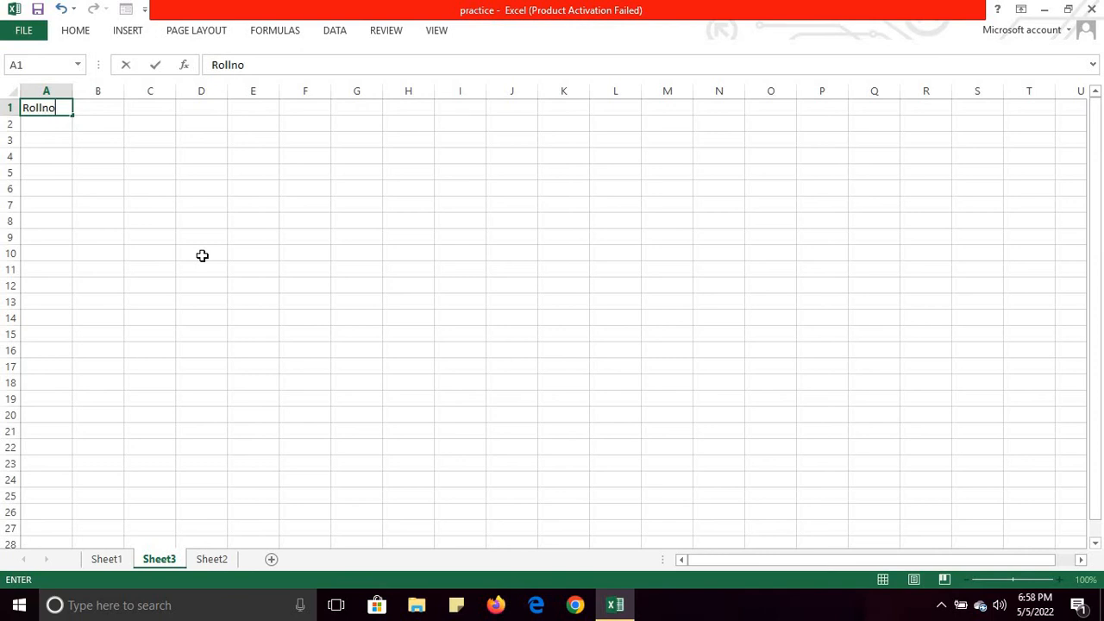
pyautogui.press('Tab')
pyautogui.write('Name')
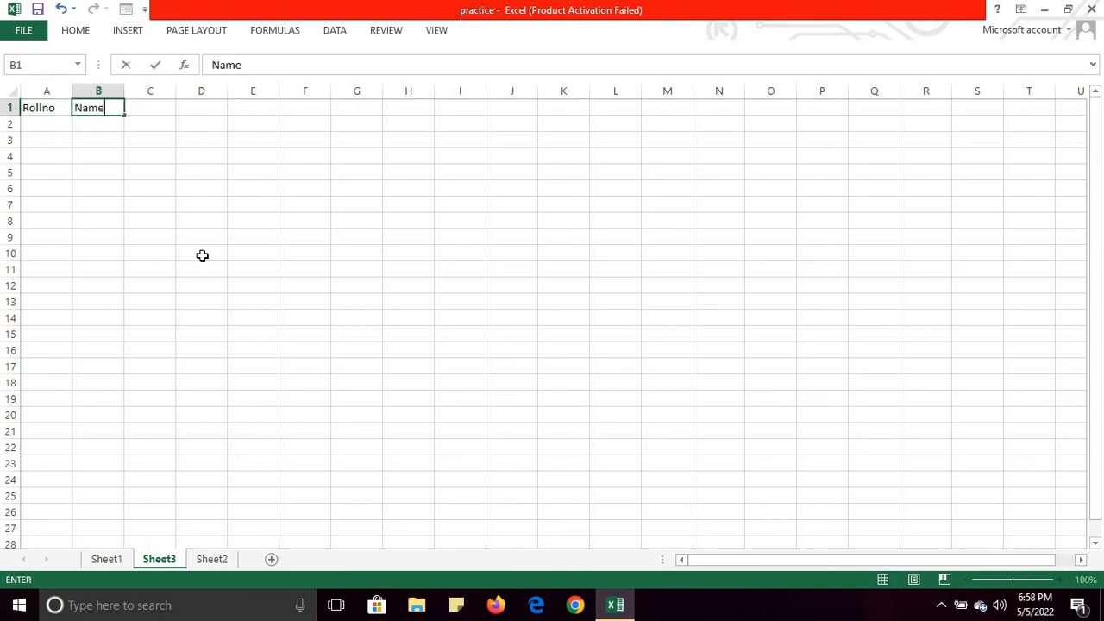
pyautogui.press('Tab')
pyautogui.write('Marks')
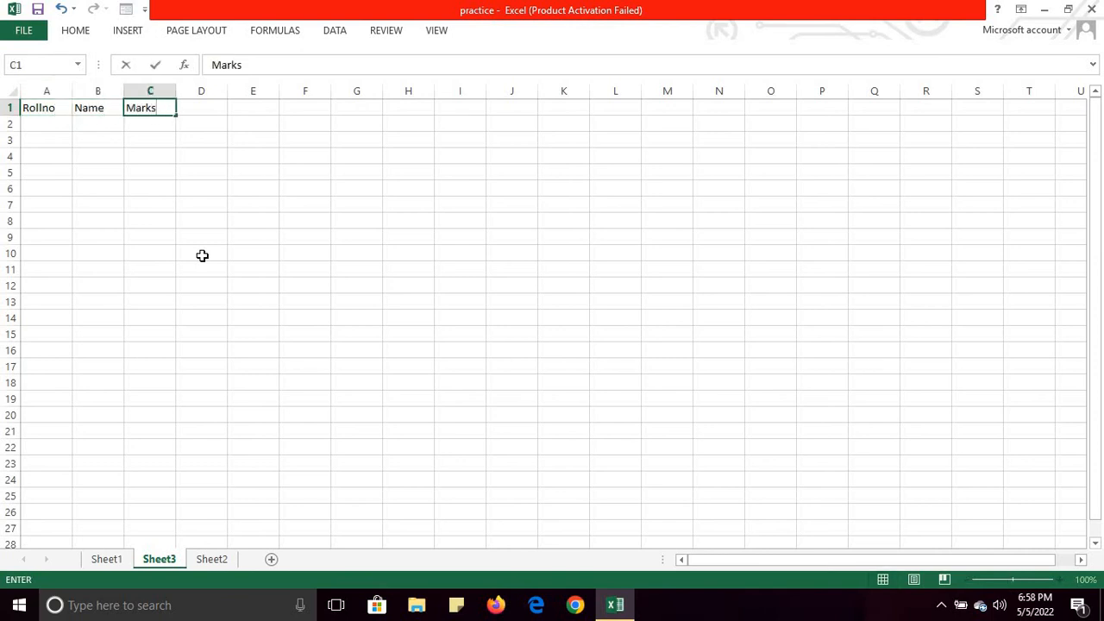
pyautogui.press('Return')
# Fill row 2 with roll number 101, name wsbgawgbw and marks 456, and fit column B to its contents
pyautogui.write('1')
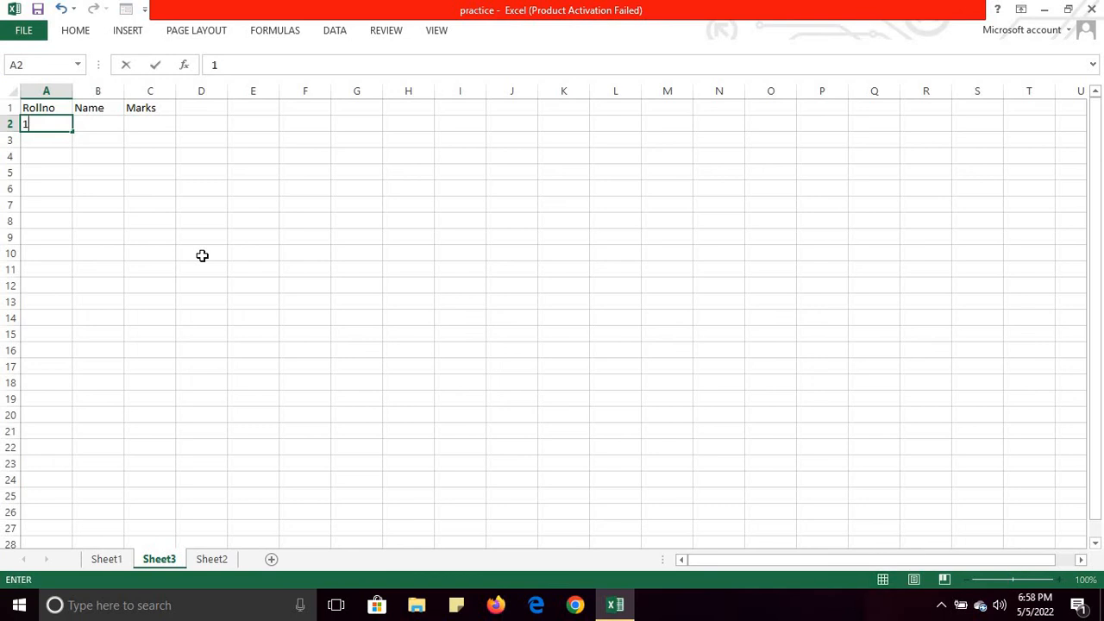
pyautogui.write('01')
pyautogui.press('Tab')
pyautogui.write('wsbgawgbw')
pyautogui.press('Tab')
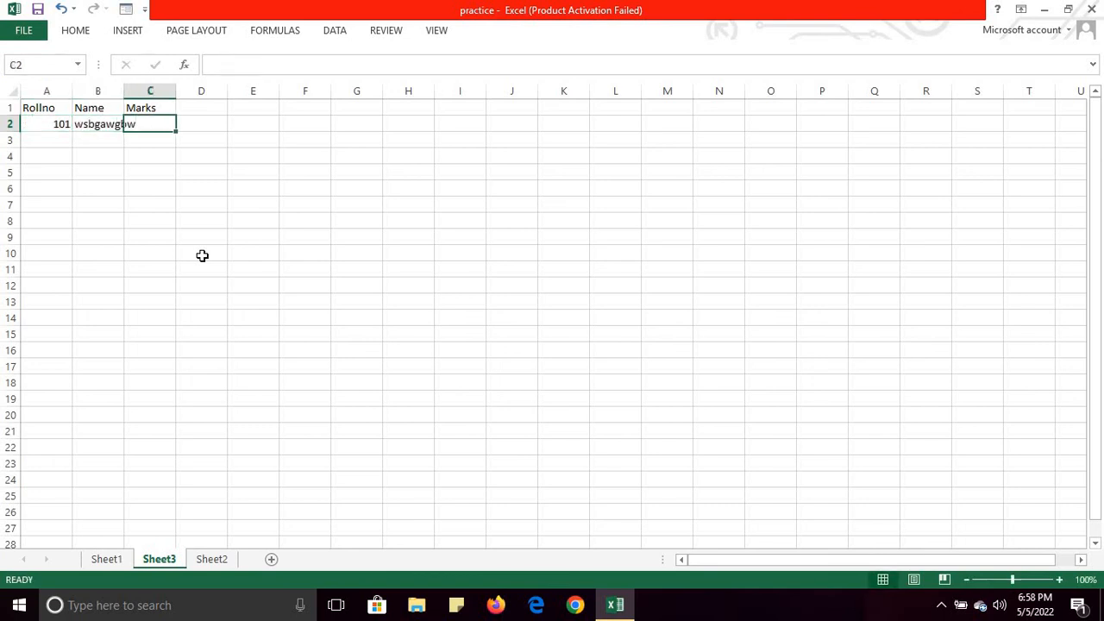
pyautogui.write('456')
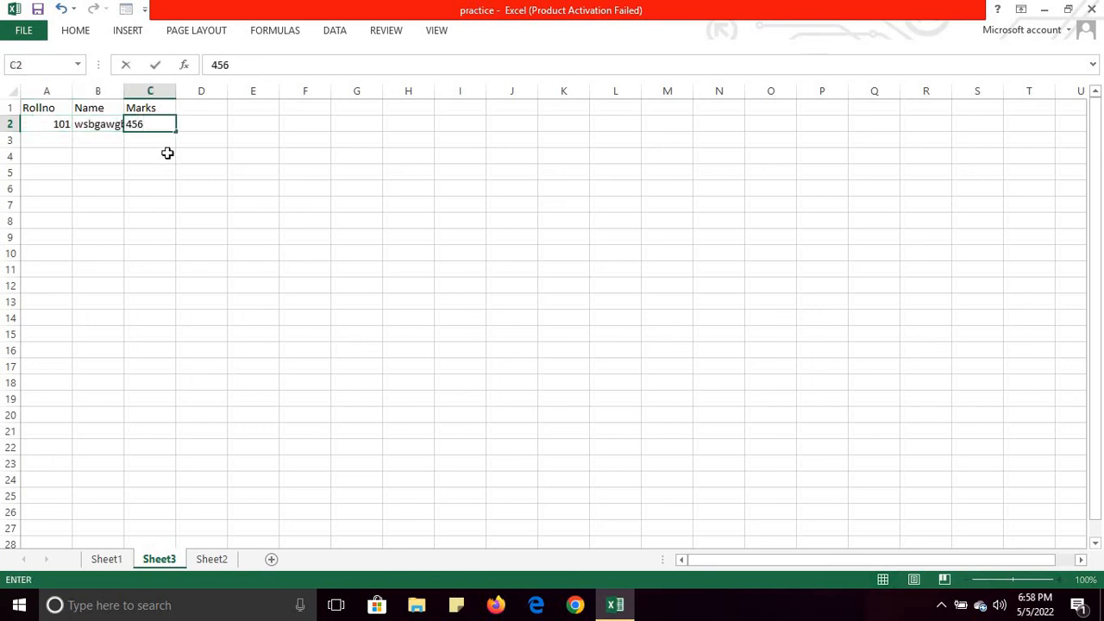
pyautogui.click(126, 91)
pyautogui.doubleClick(124, 91)
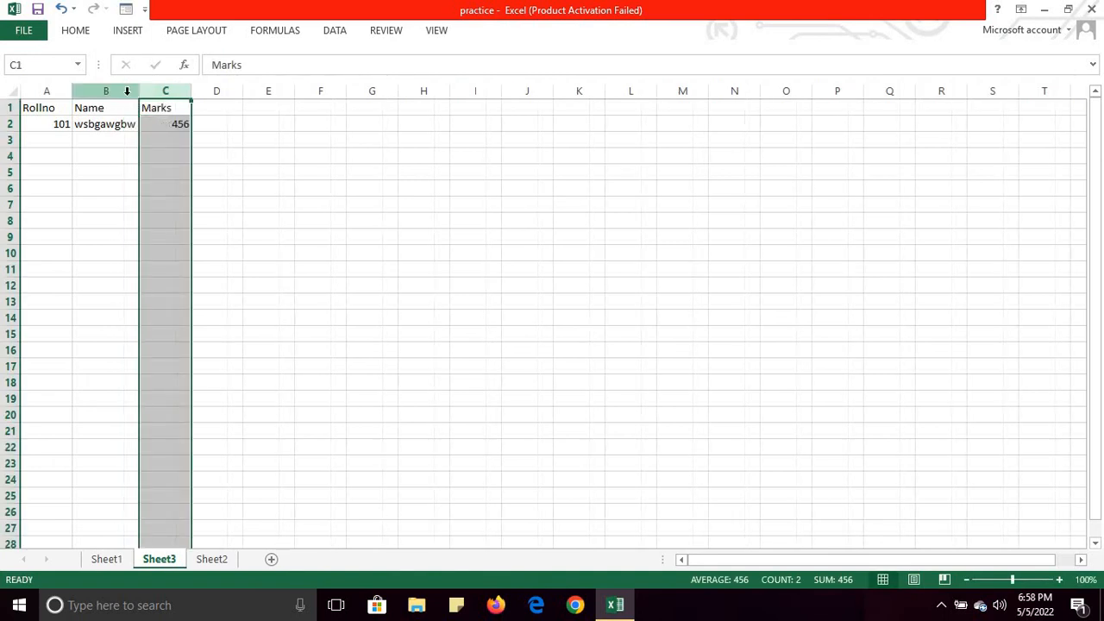
# Fill row 3 with roll number 102, name fbdef and marks 345
pyautogui.click(53, 148)
pyautogui.write('102')
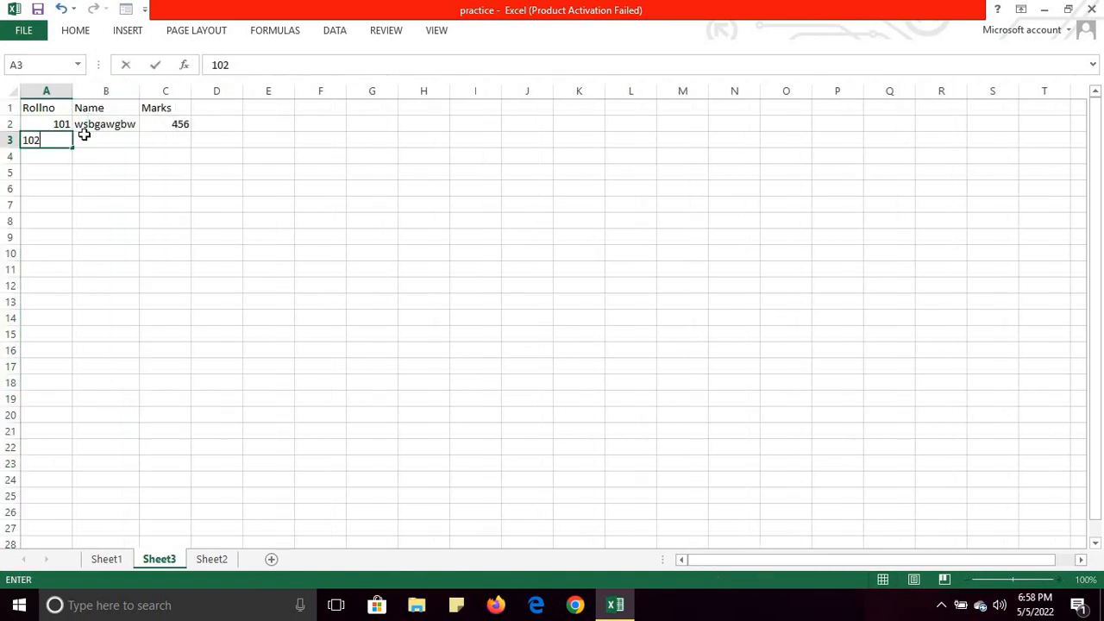
pyautogui.press('Tab')
pyautogui.write('fbdef')
pyautogui.press('Tab')
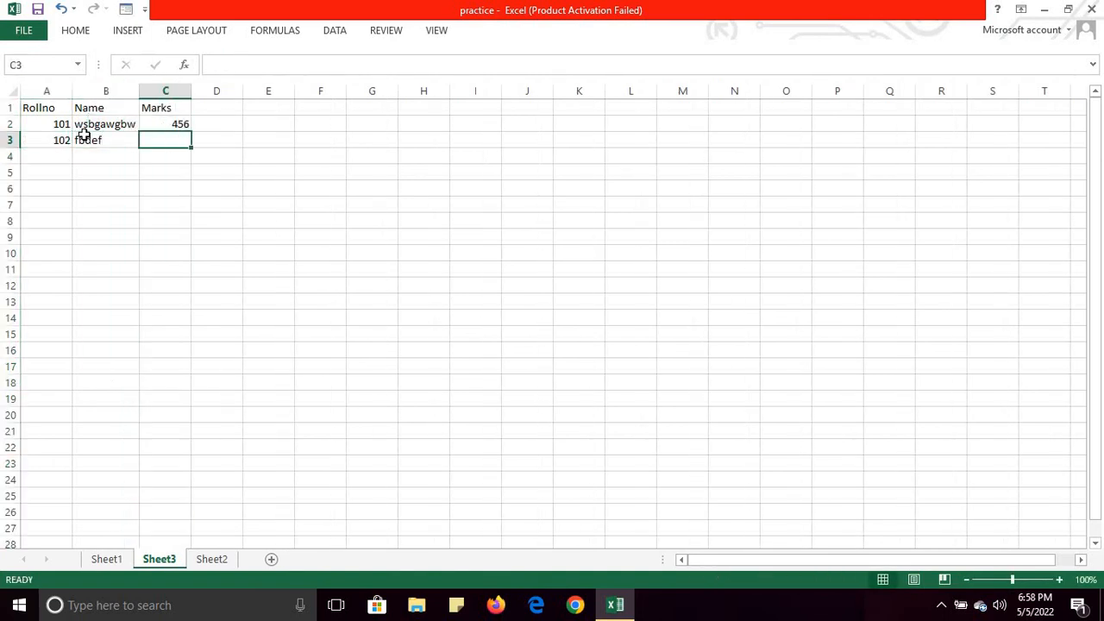
pyautogui.write('345')
pyautogui.click(94, 156)
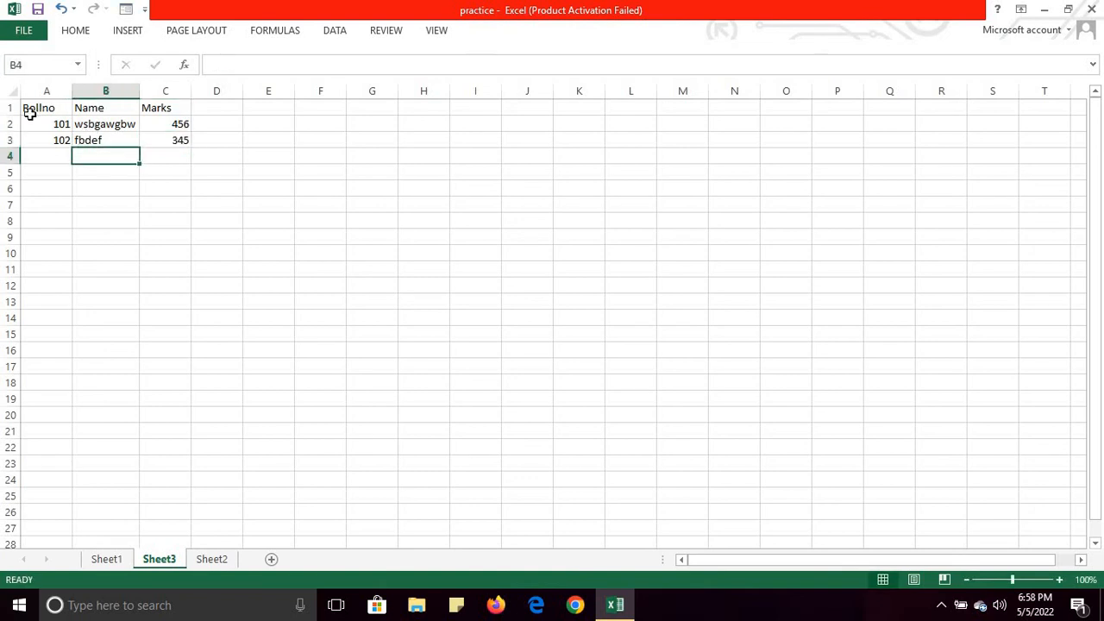
# Write the note Ctrl+t in cell B6 and clear it again
pyautogui.click(120, 125)
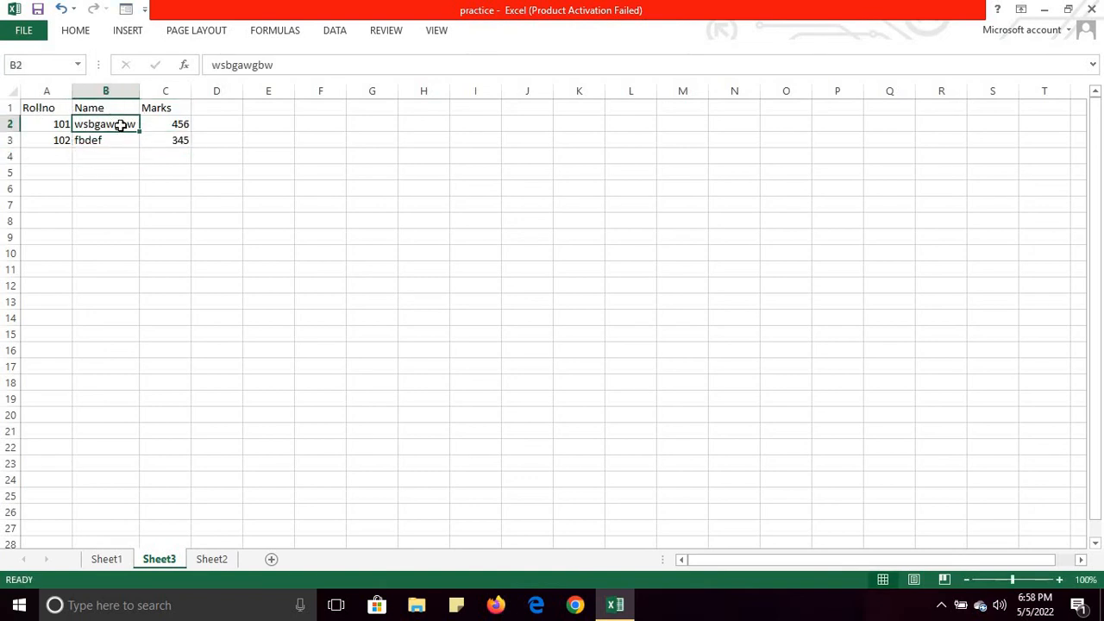
pyautogui.click(131, 190)
pyautogui.write('Ct')
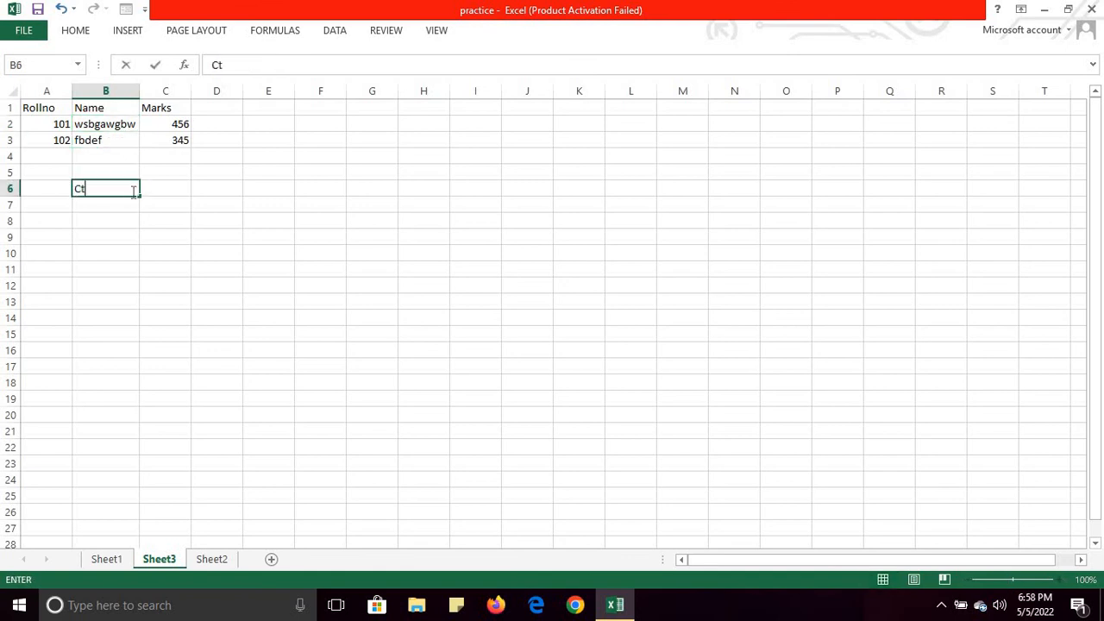
pyautogui.write('rl+t')
pyautogui.click(113, 223)
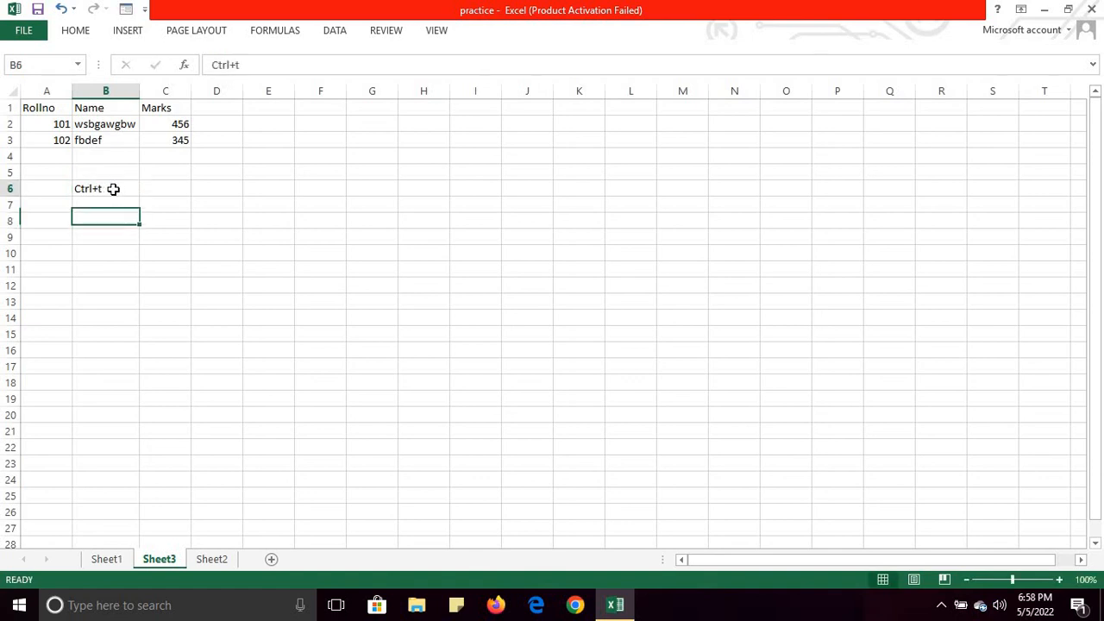
pyautogui.click(113, 189)
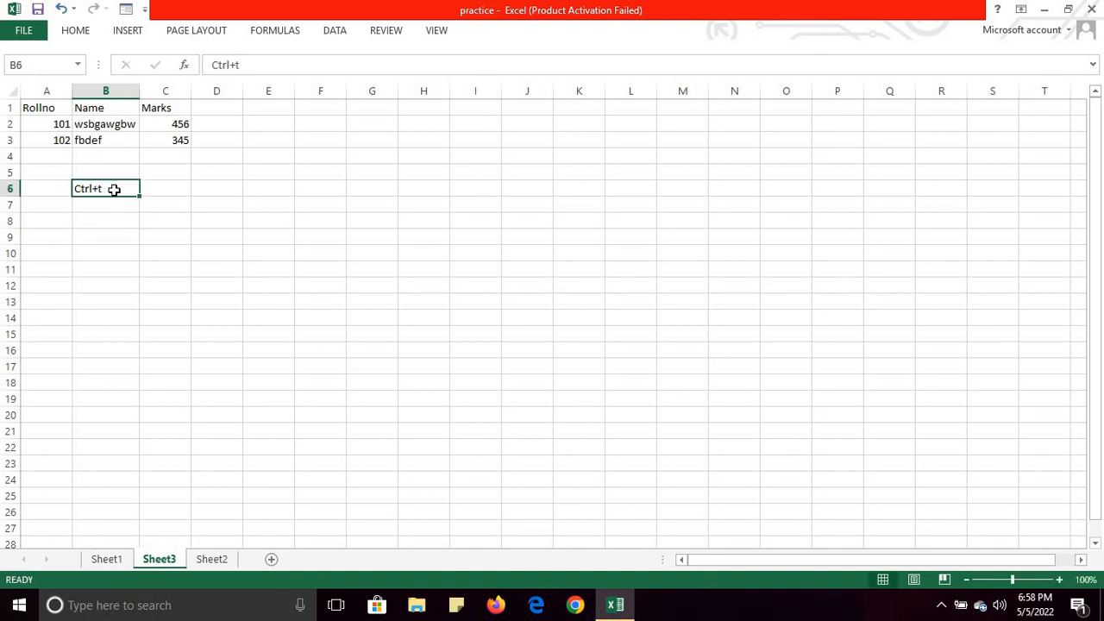
pyautogui.press('Delete')
# Convert the range A1:C3 into a table with headers
pyautogui.click(104, 126)
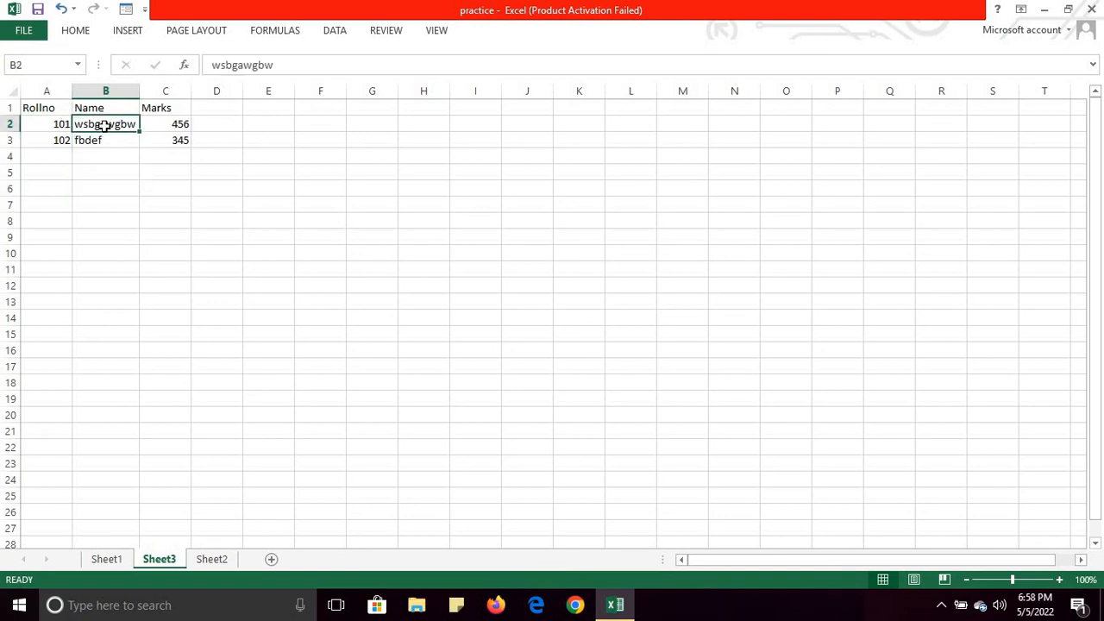
pyautogui.hotkey('ctrl', 't')
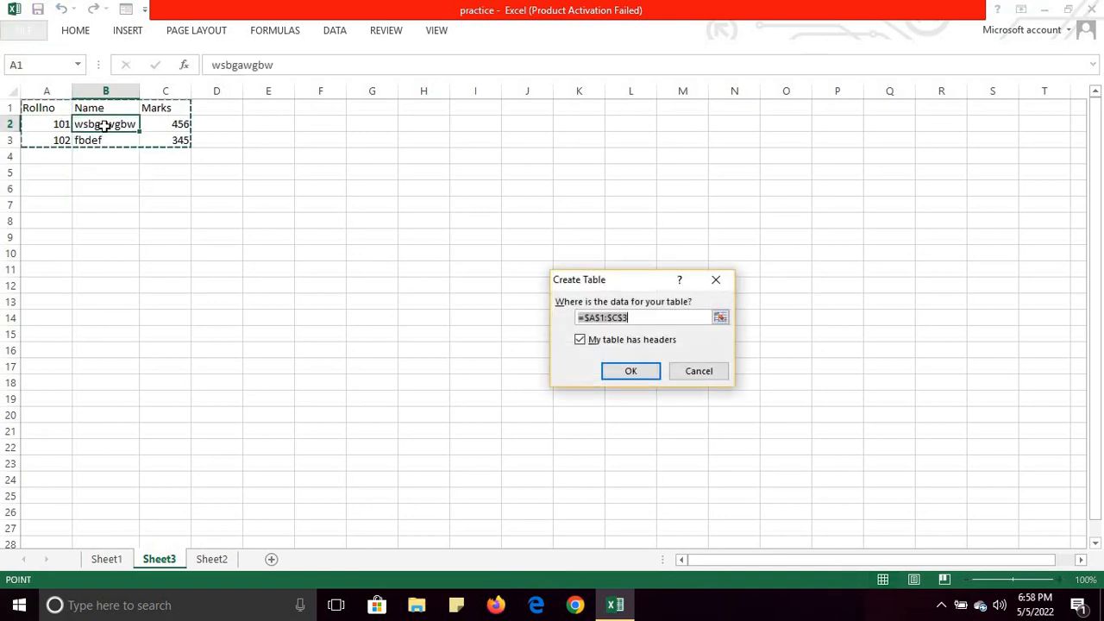
pyautogui.click(630, 373)
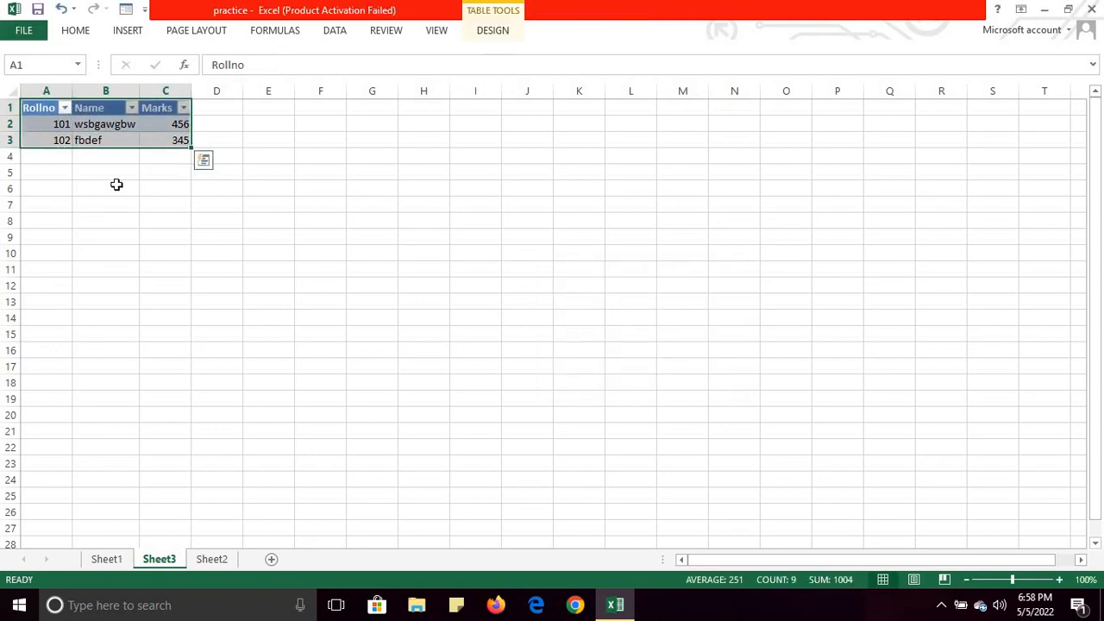
# Browse the student records of Sheet1 in the data form and close the form
pyautogui.click(109, 560)
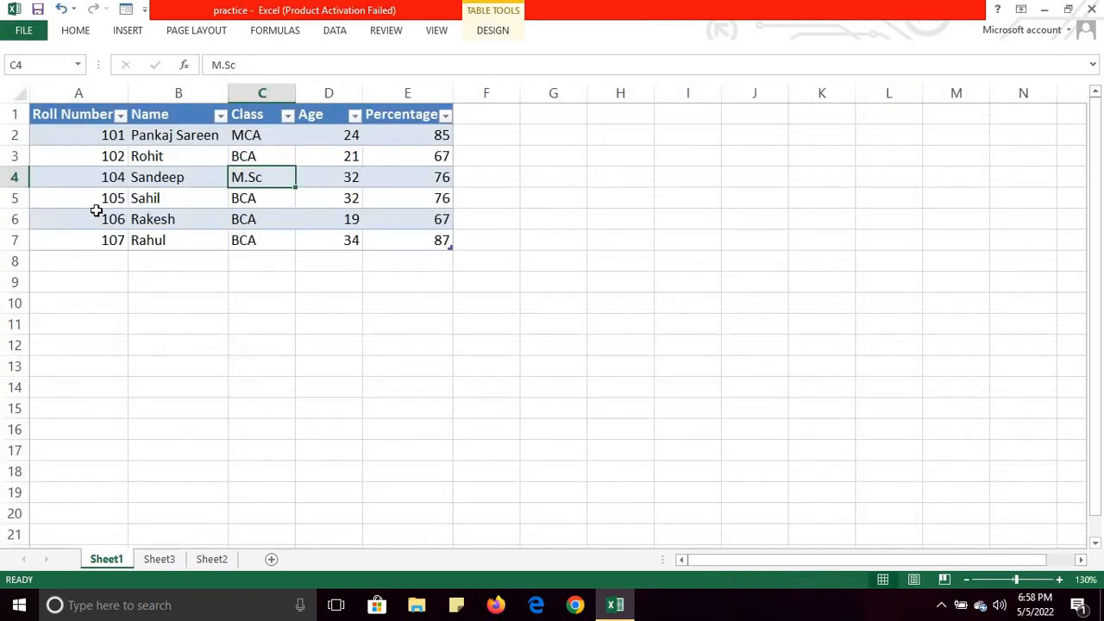
pyautogui.click(126, 10)
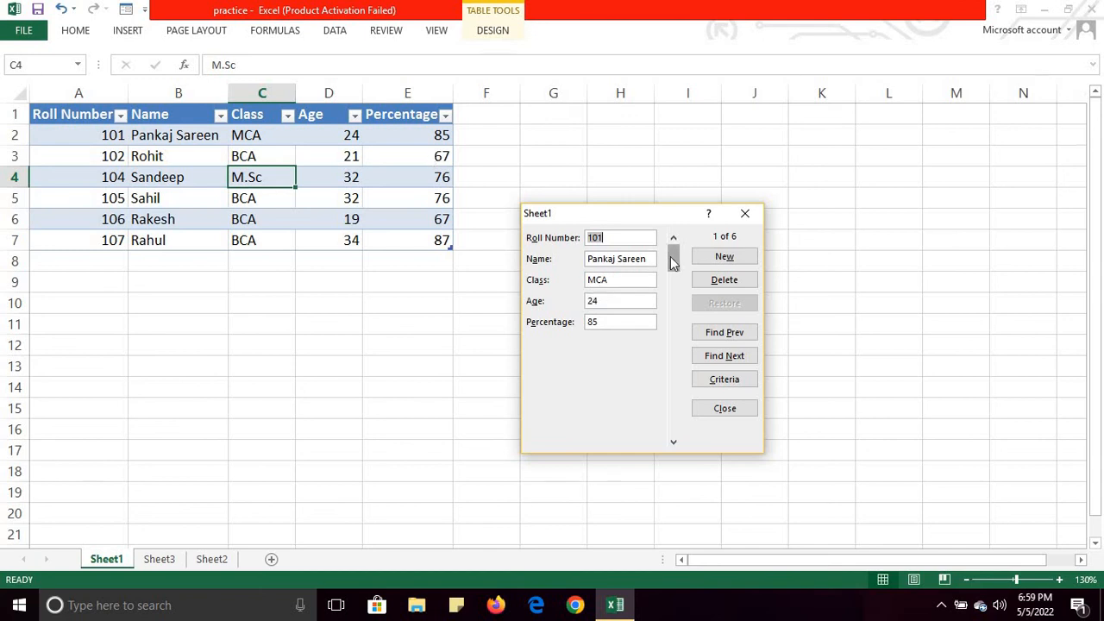
pyautogui.moveTo(673, 274); pyautogui.dragTo(673, 247)
pyautogui.click(744, 218)
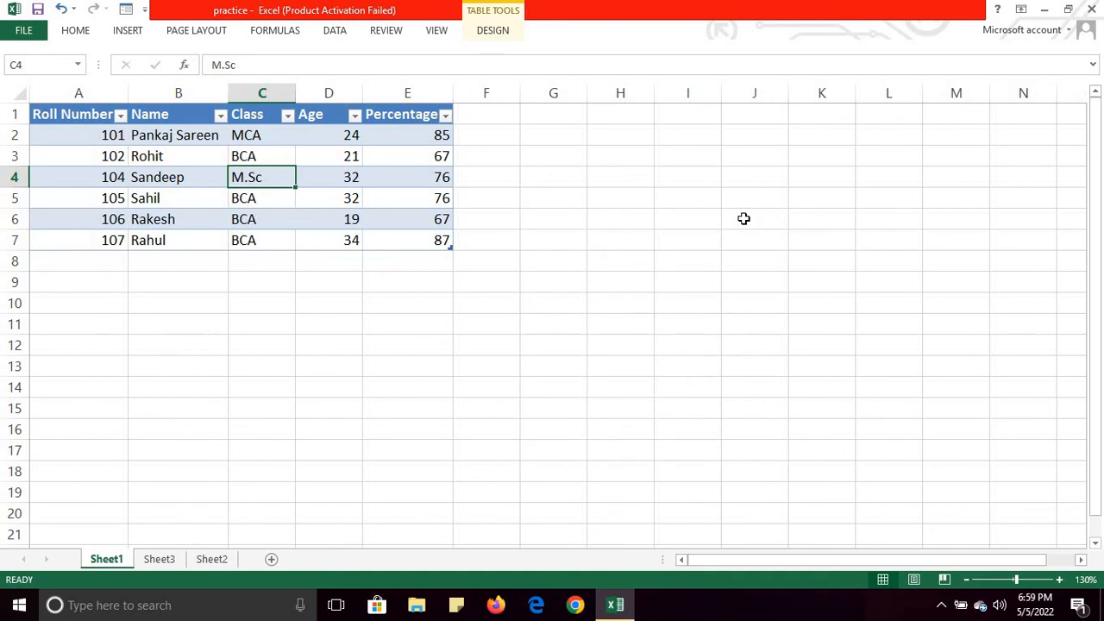